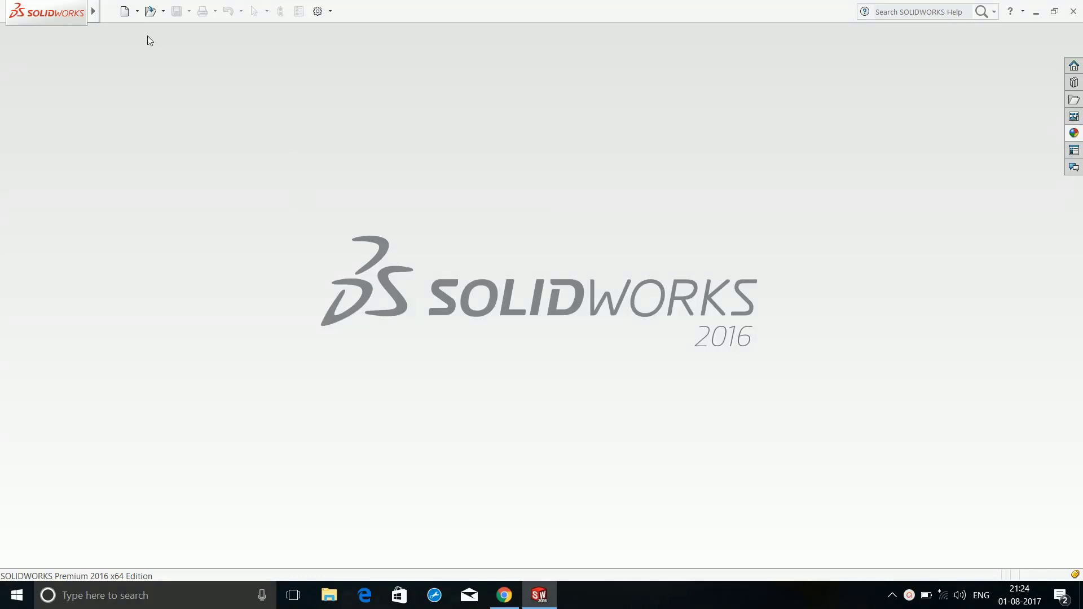
Create a new blank SOLIDWORKS part document (Part15)
click(119, 19)
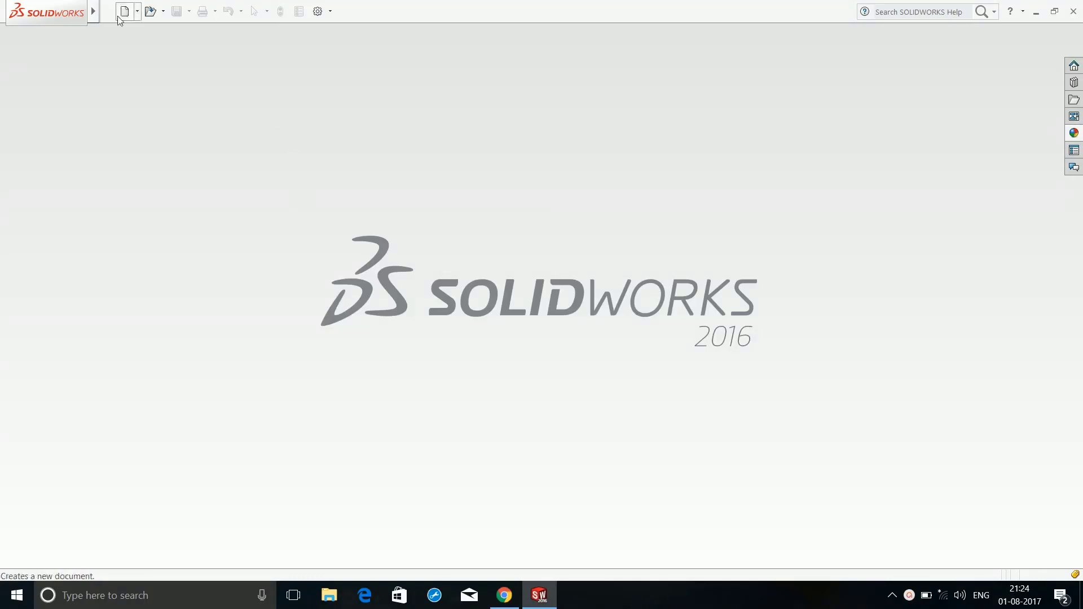
click(124, 18)
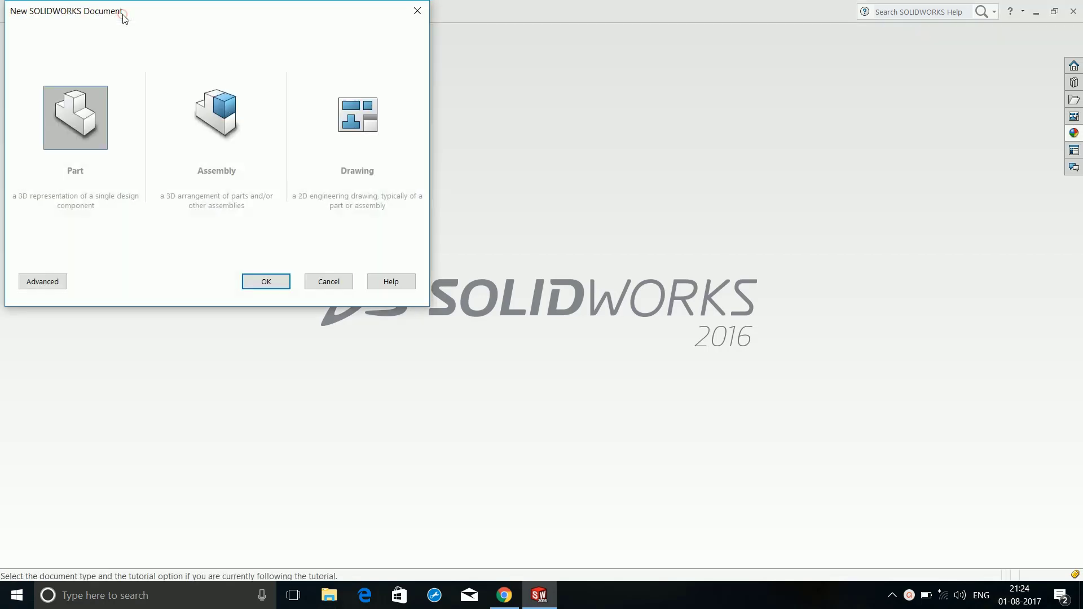
double_click(79, 104)
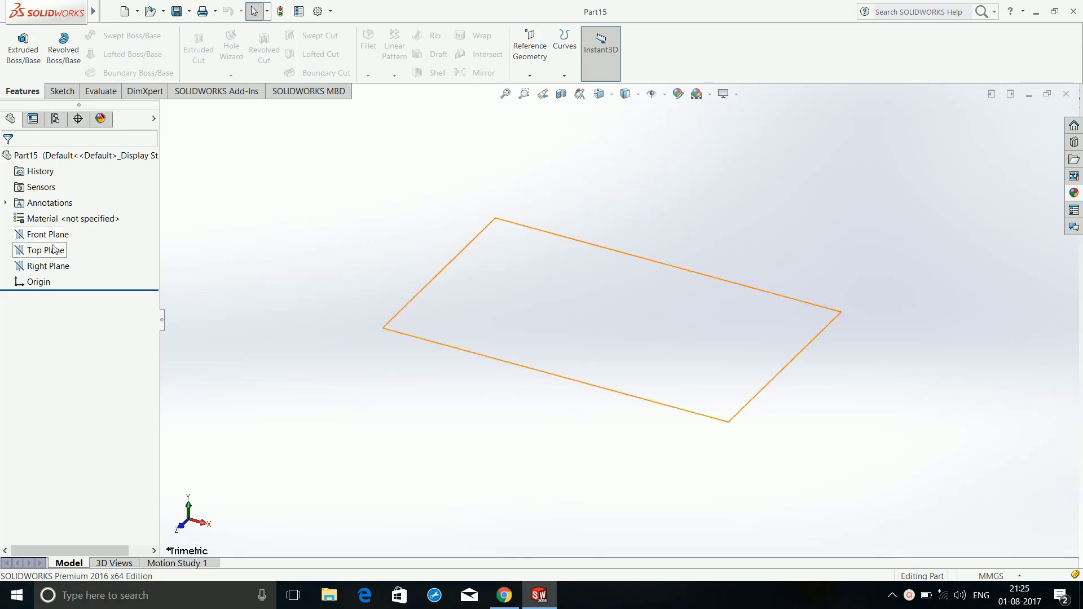
Start a new sketch on the Top Plane
click(48, 251)
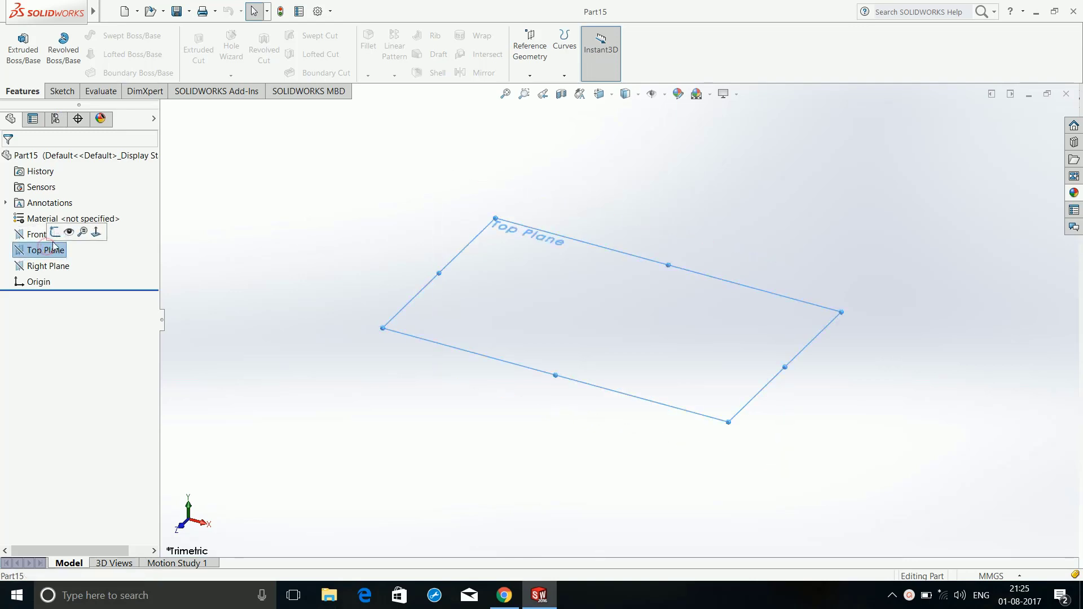
click(55, 232)
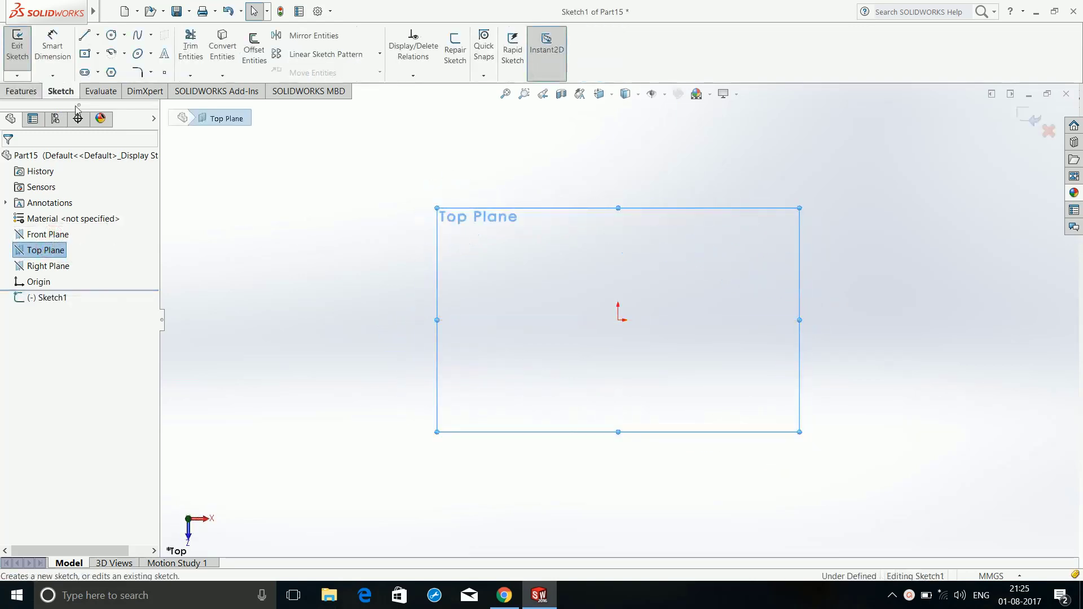
click(103, 9)
click(367, 201)
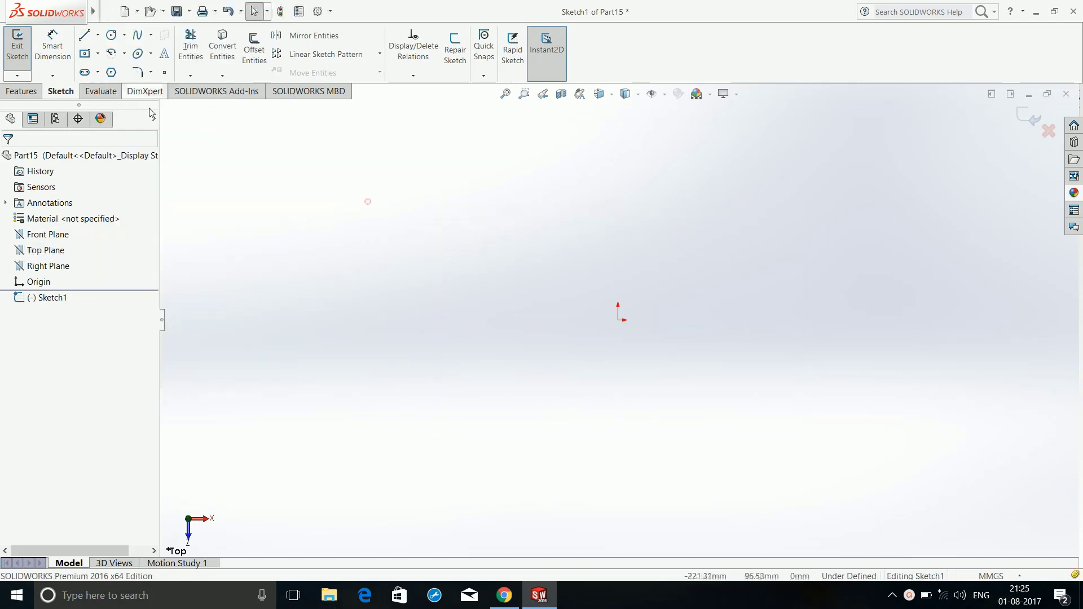
Draw an outer and an inner circle, both centred on the origin
click(112, 35)
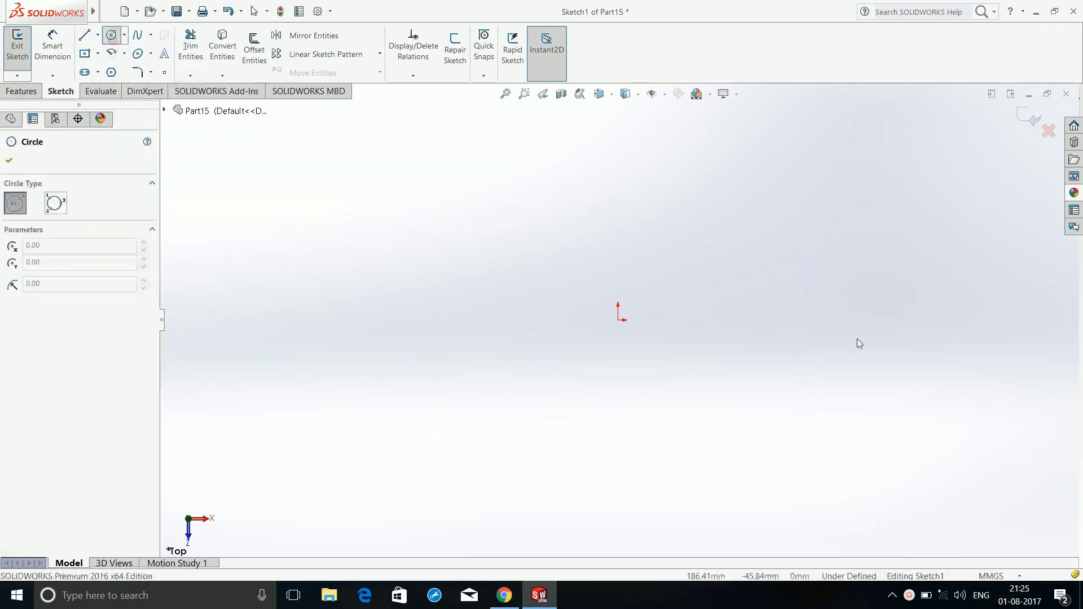
click(618, 320)
click(696, 423)
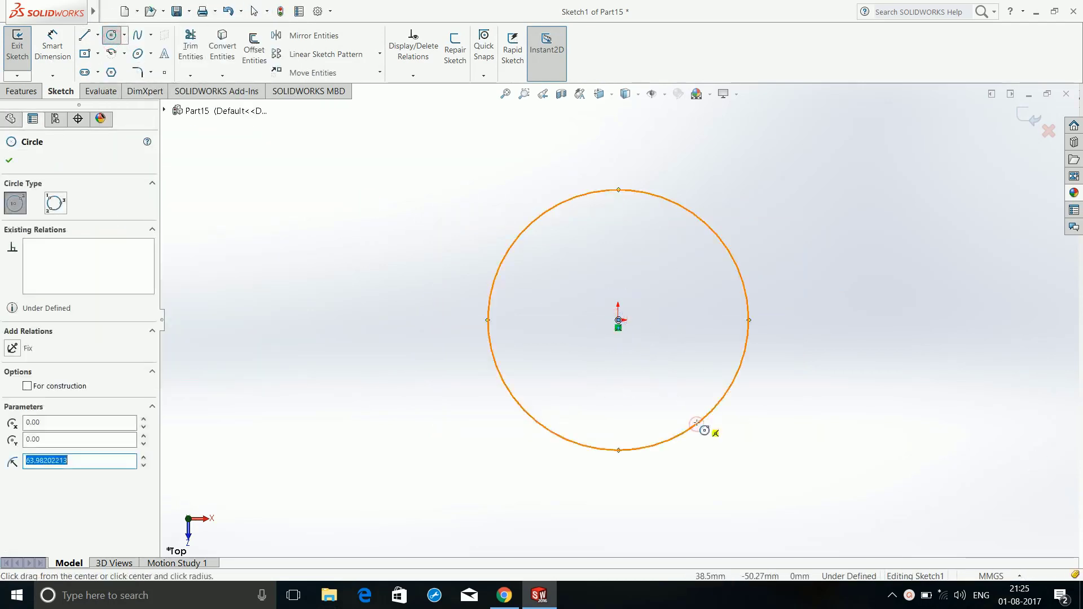
click(618, 320)
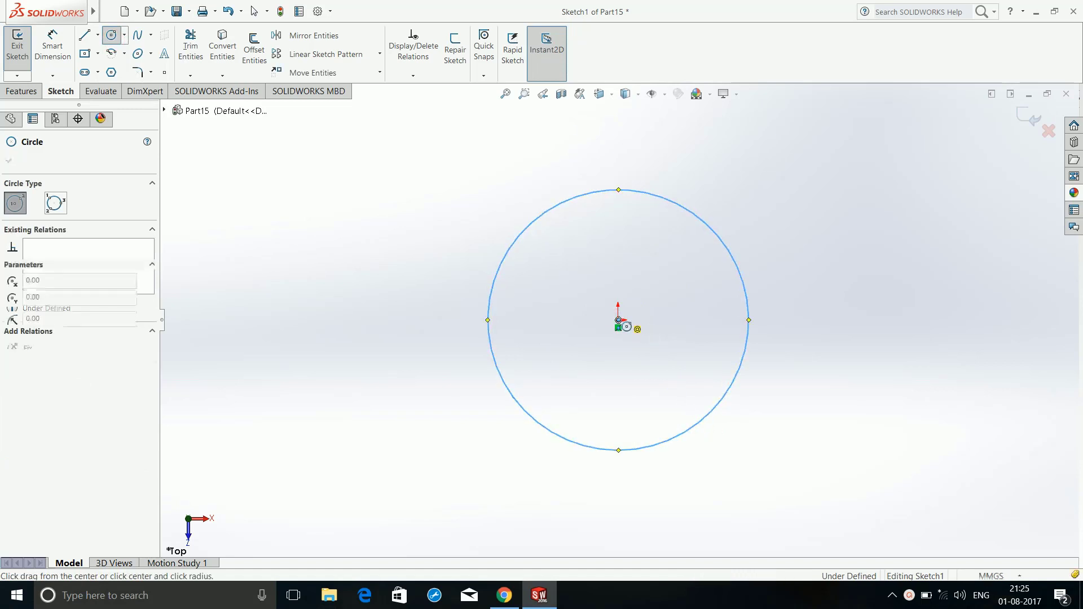
click(665, 393)
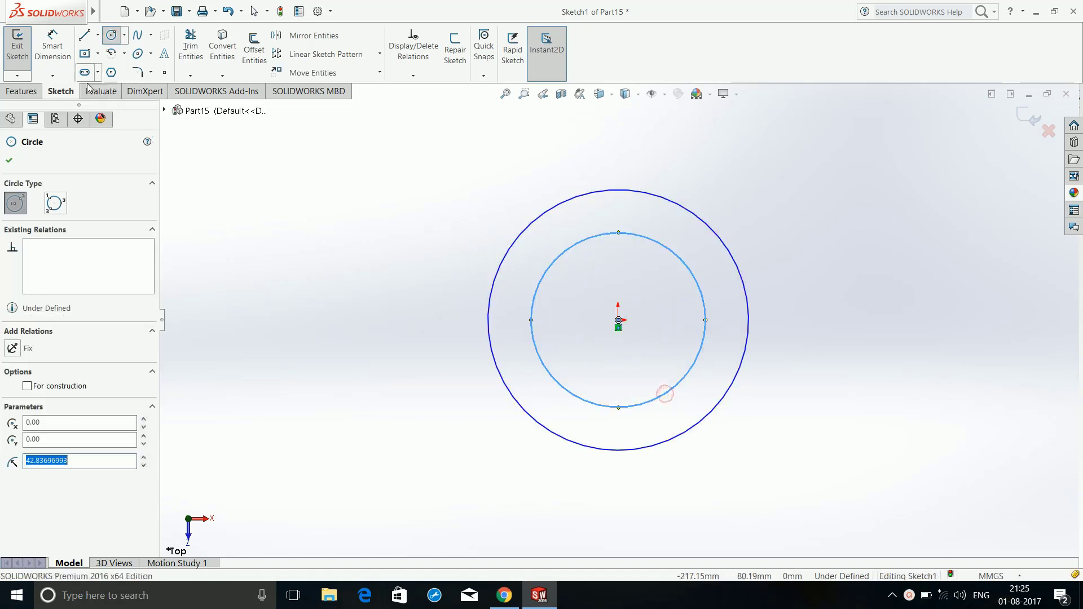
click(59, 49)
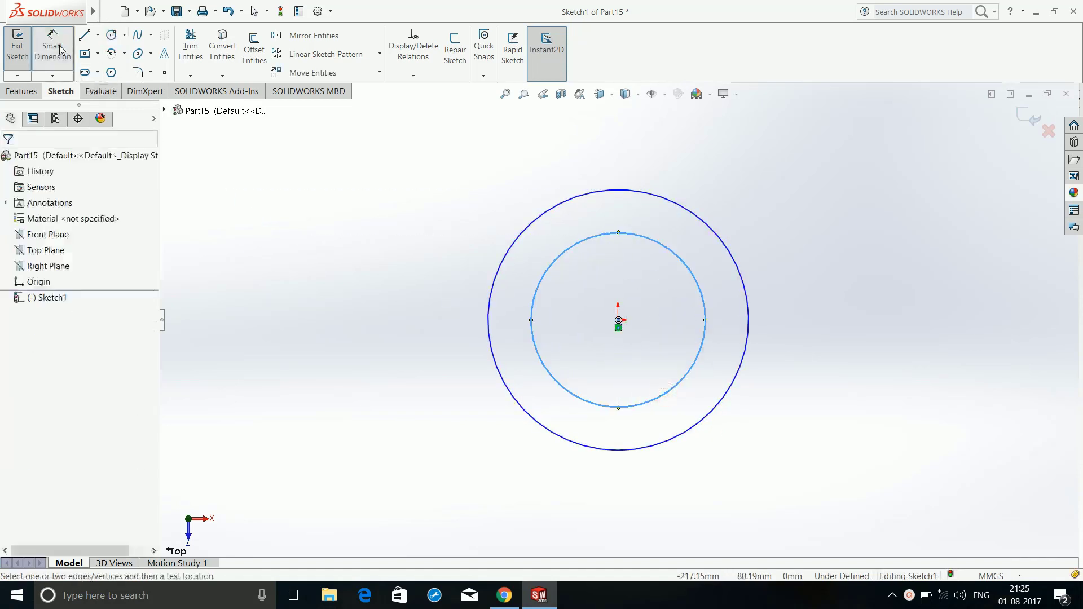
Dimension the outer circle Ø38 mm and the inner circle Ø25 mm, then exit Sketch1
click(492, 295)
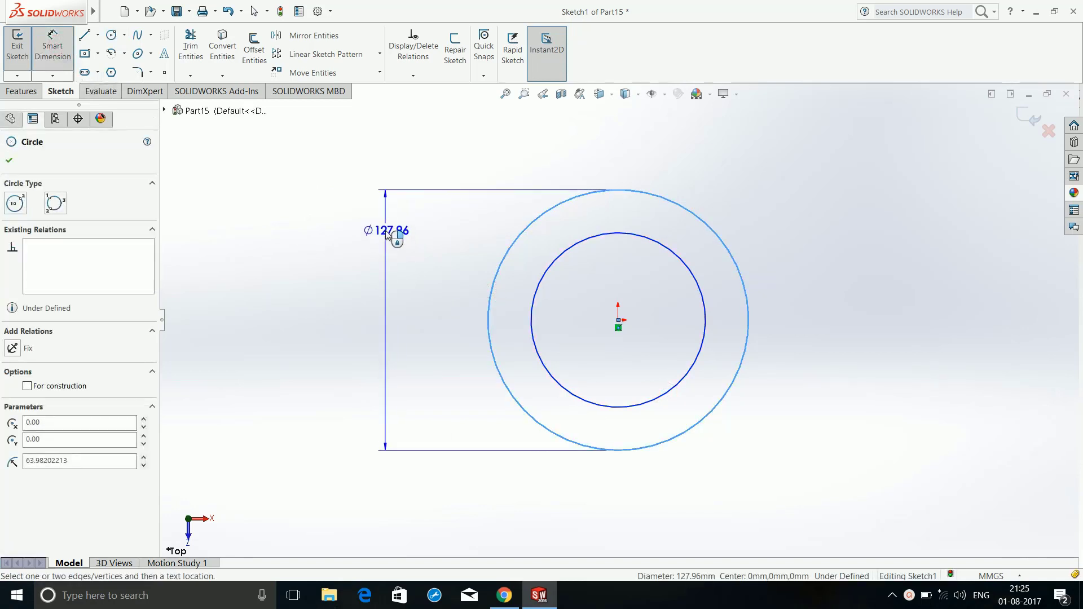
click(381, 269)
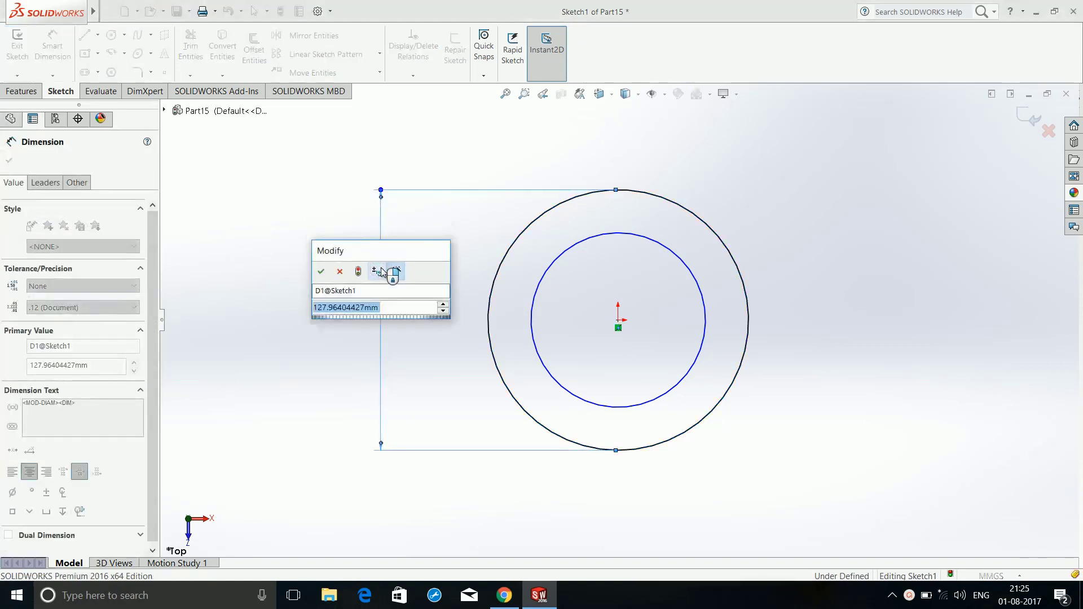
text(38)
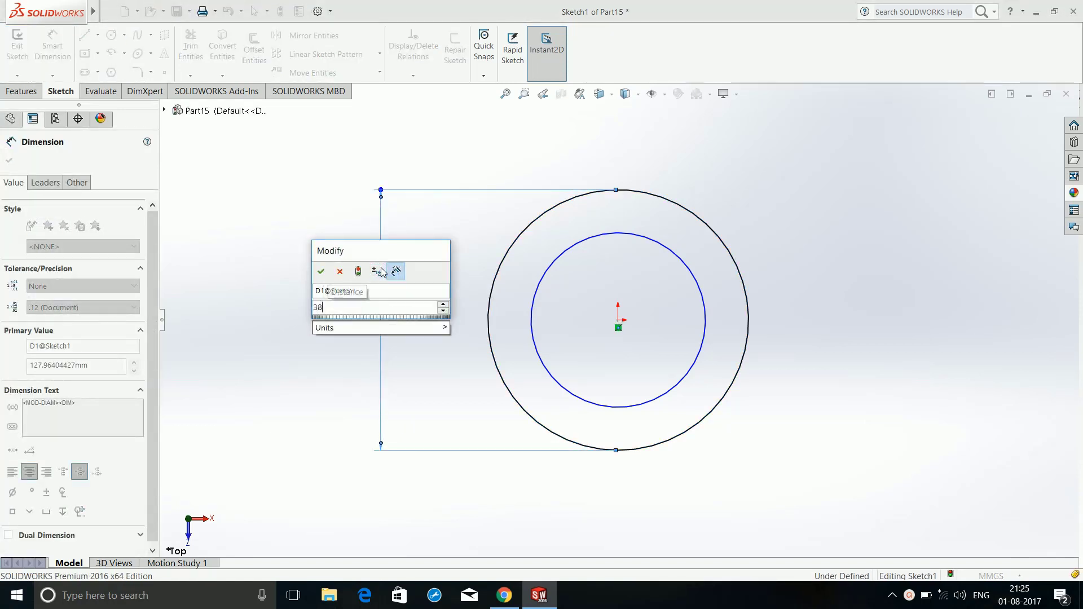
text(mm)
key(Return)
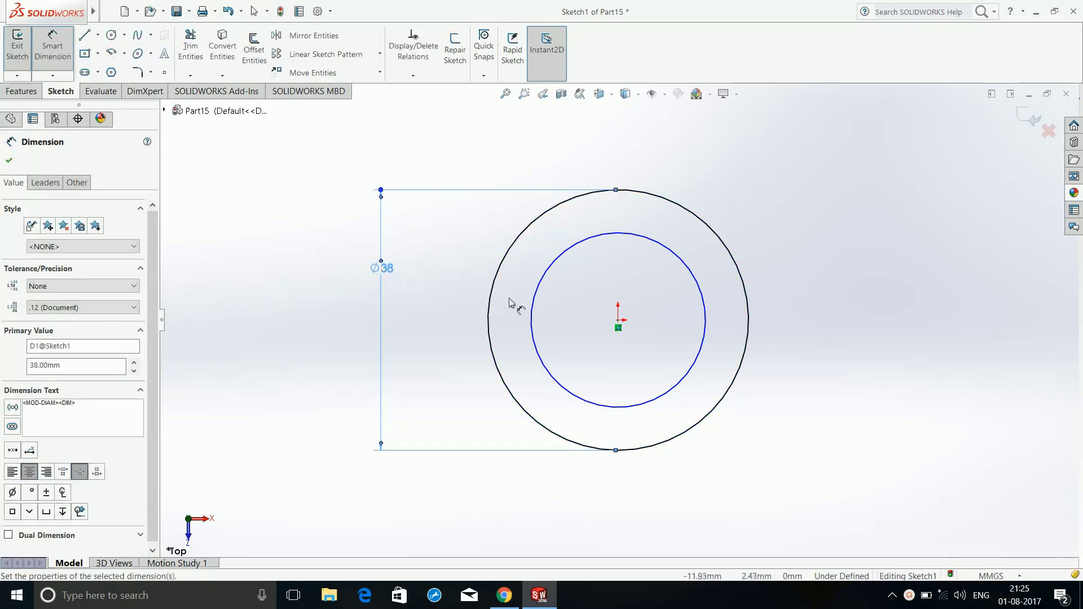
click(653, 399)
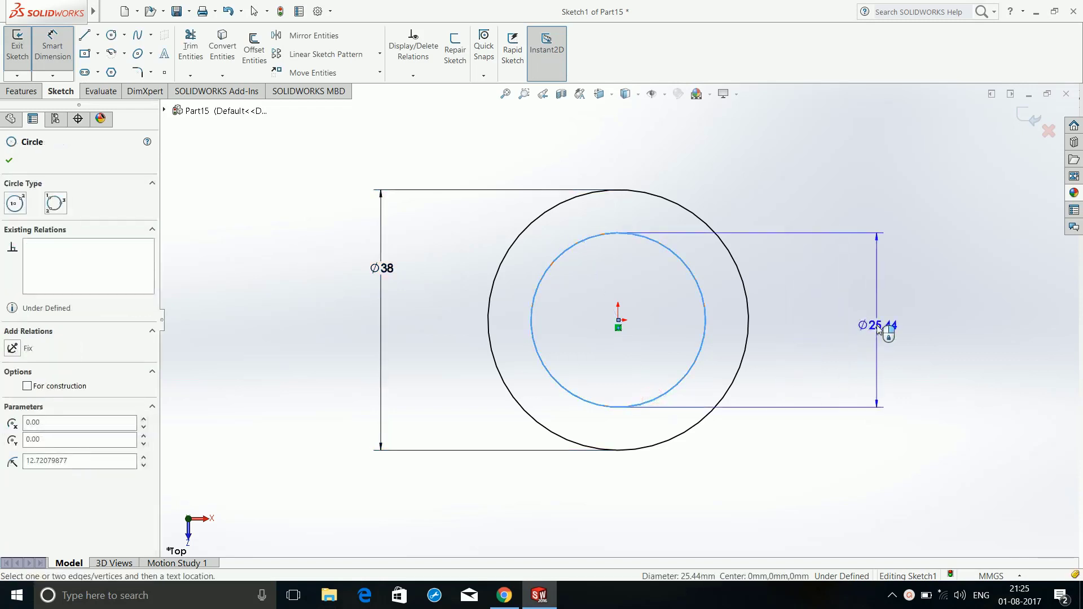
click(876, 325)
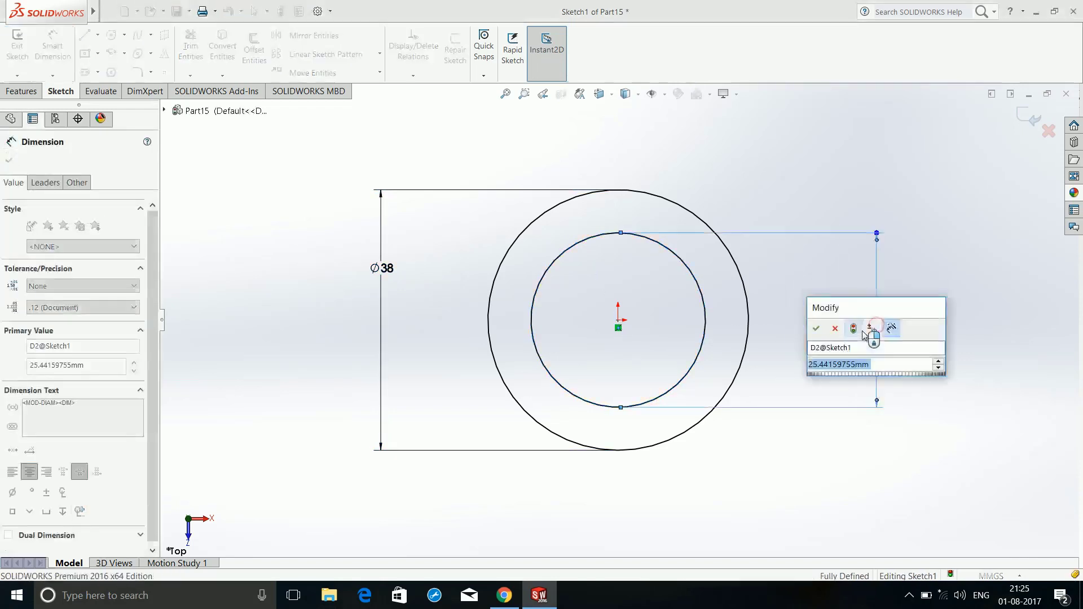
text(25mm)
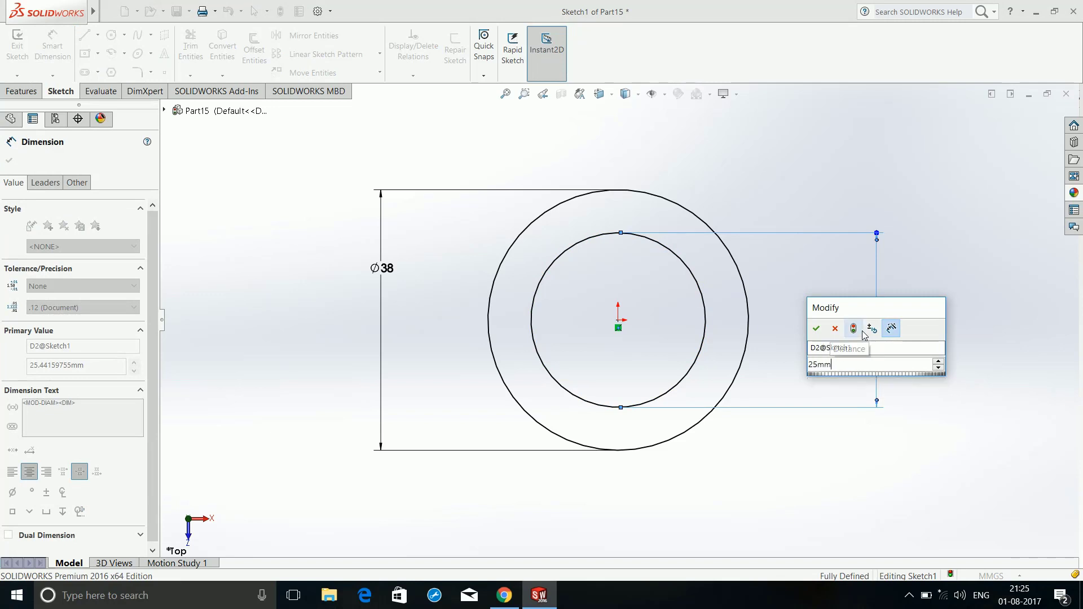
key(Return)
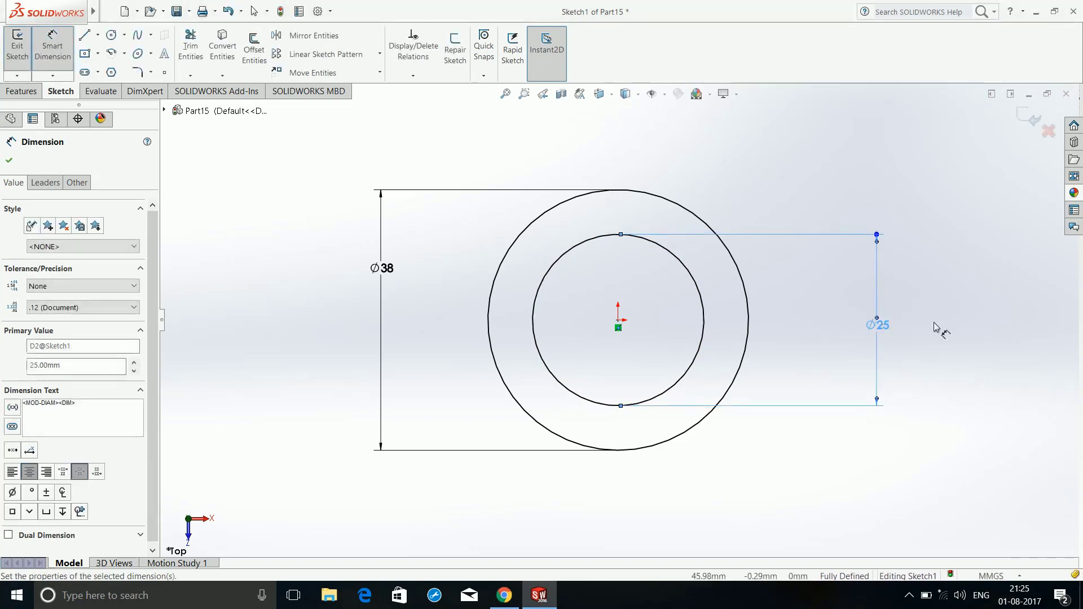
click(1033, 118)
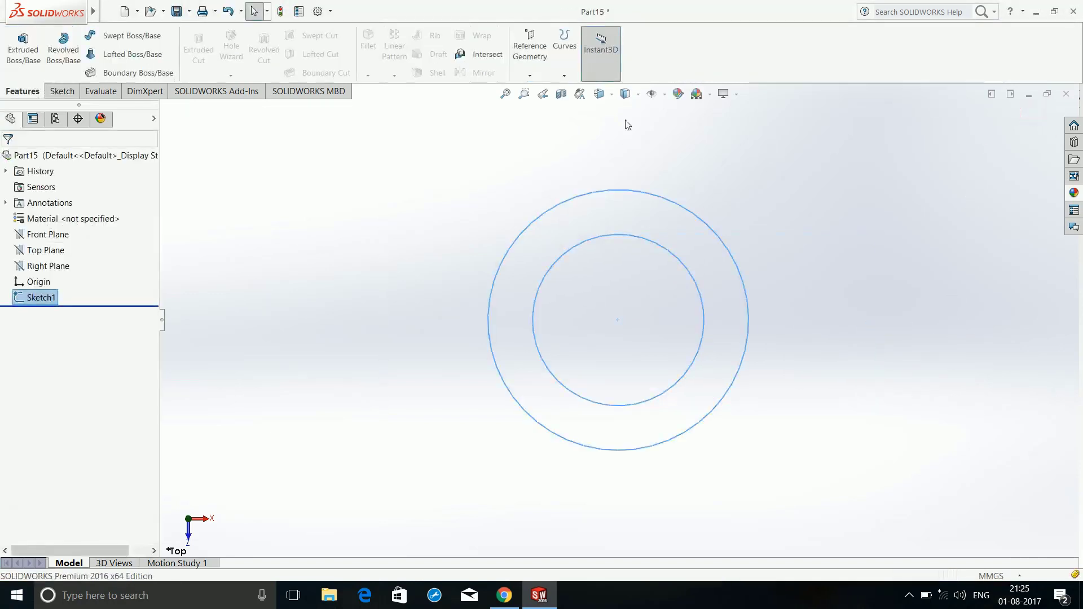
Extrude the two-circle sketch 12 mm into a solid washer-shaped ring
middle_drag(748, 470, 733, 367)
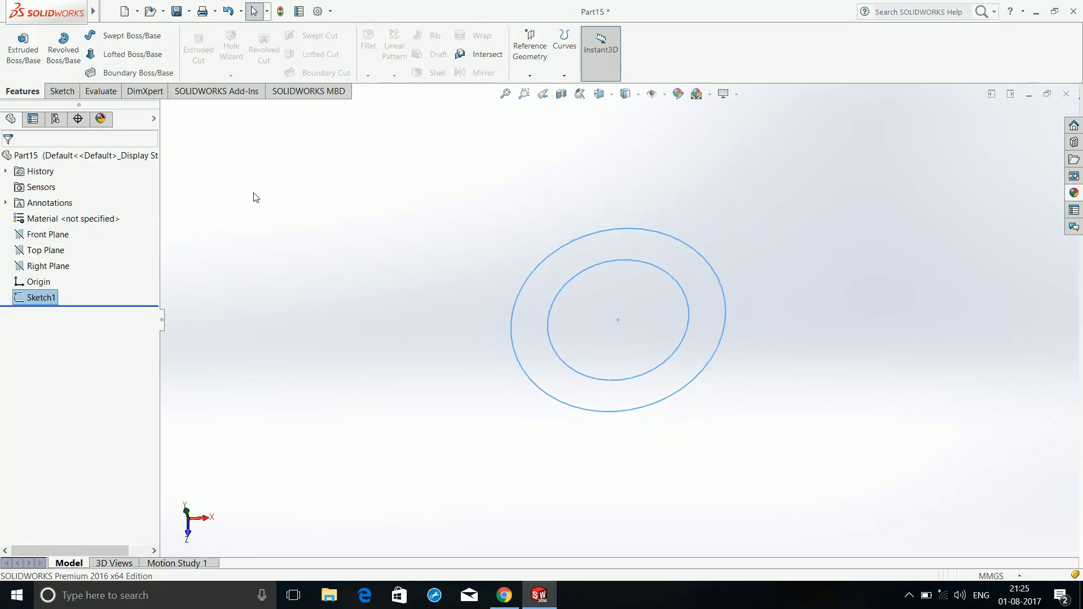
click(28, 59)
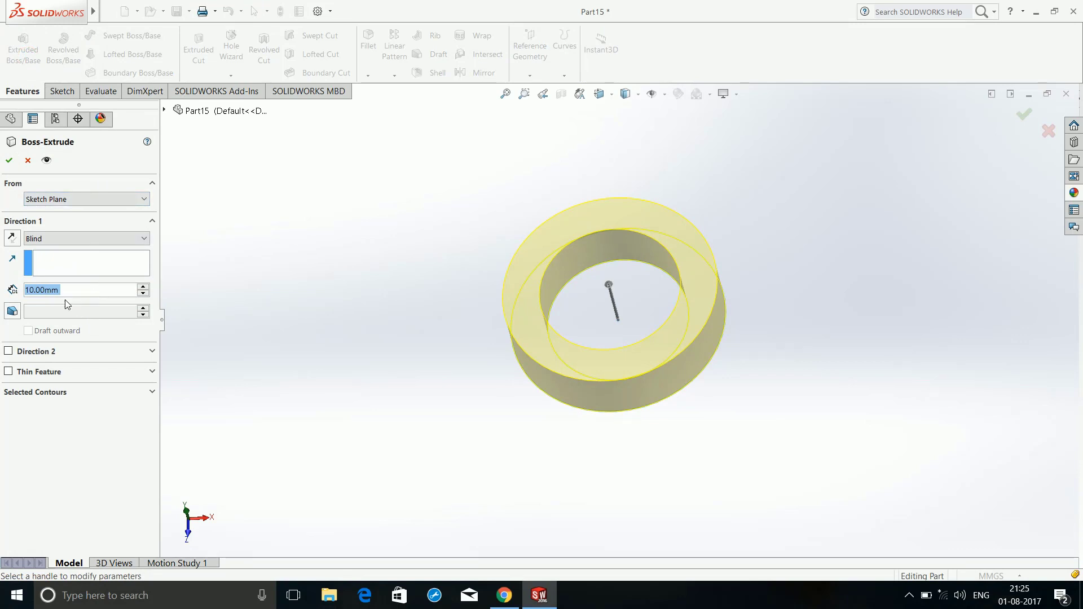
text(1)
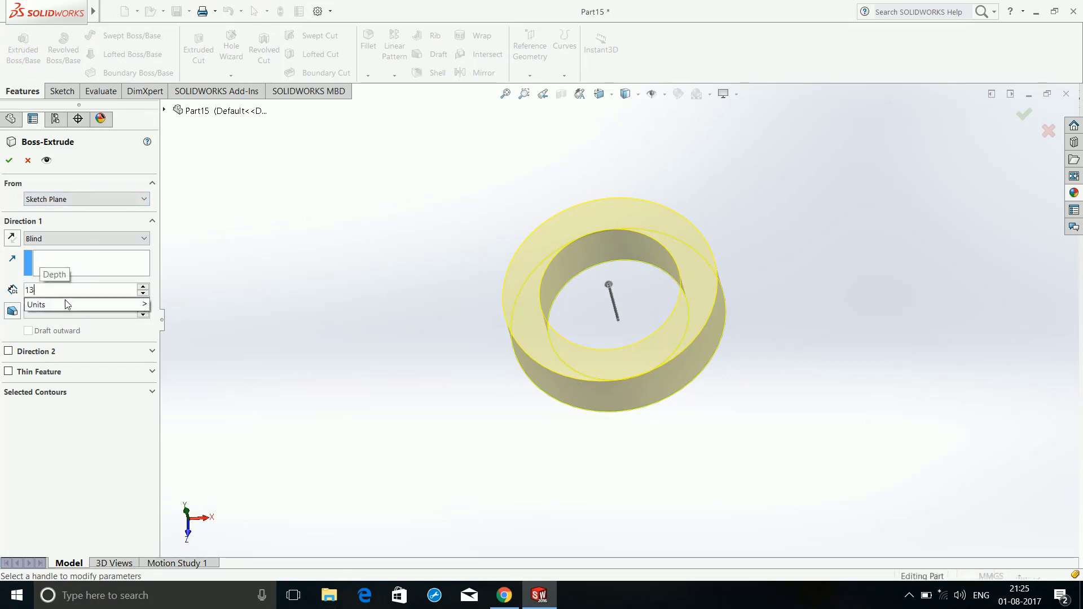
text(2mm)
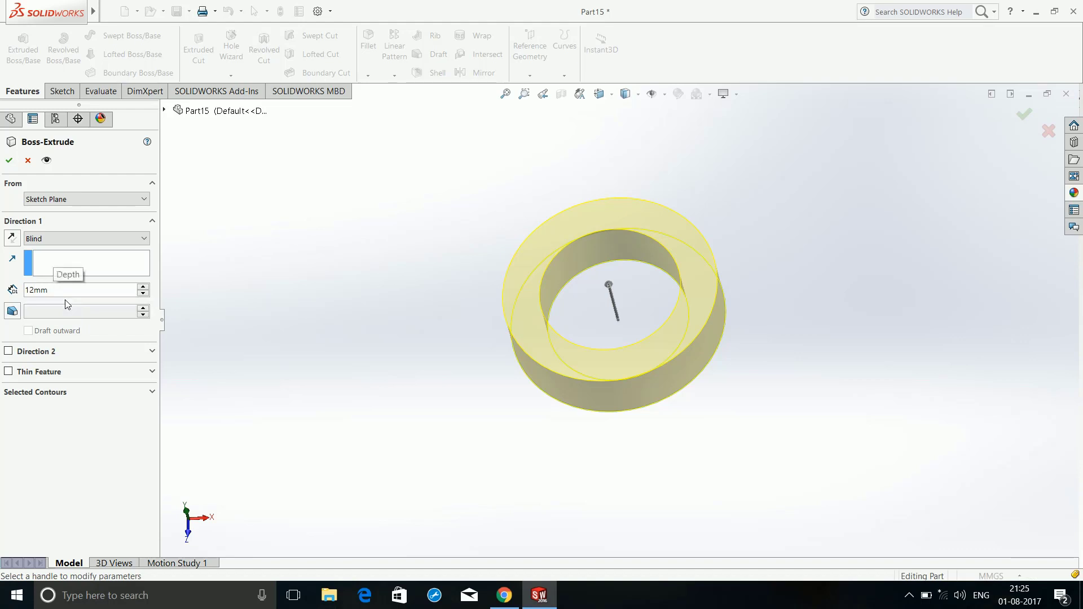
key(Return)
click(9, 162)
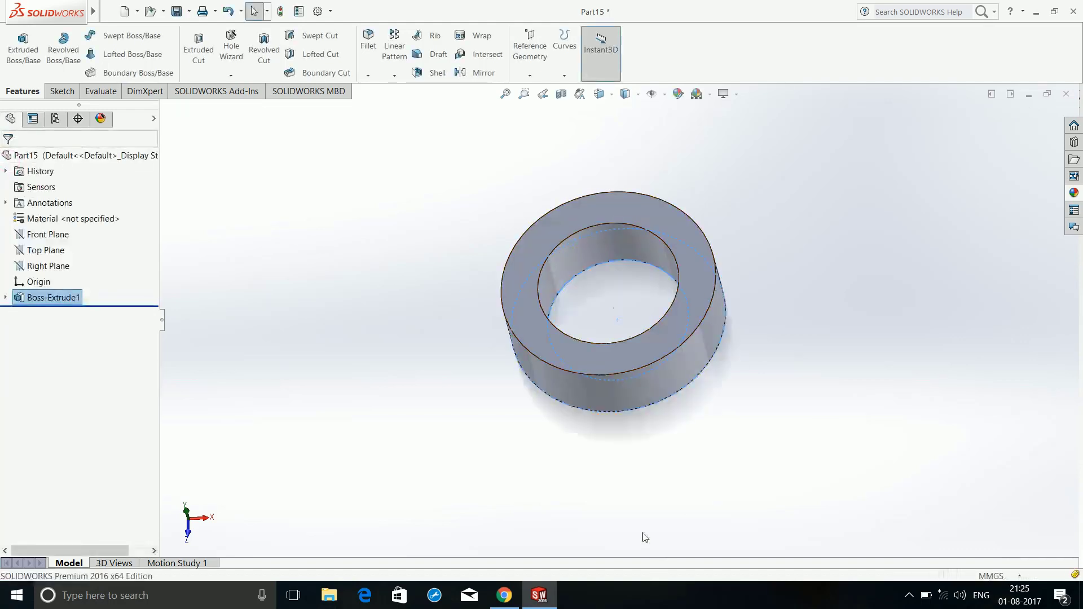
Open a new sketch on the Front Plane and orient the view Normal To it
mouse_move(619, 517)
middle_down()
mouse_move(655, 438)
mouse_move(646, 375)
mouse_move(646, 393)
middle_up()
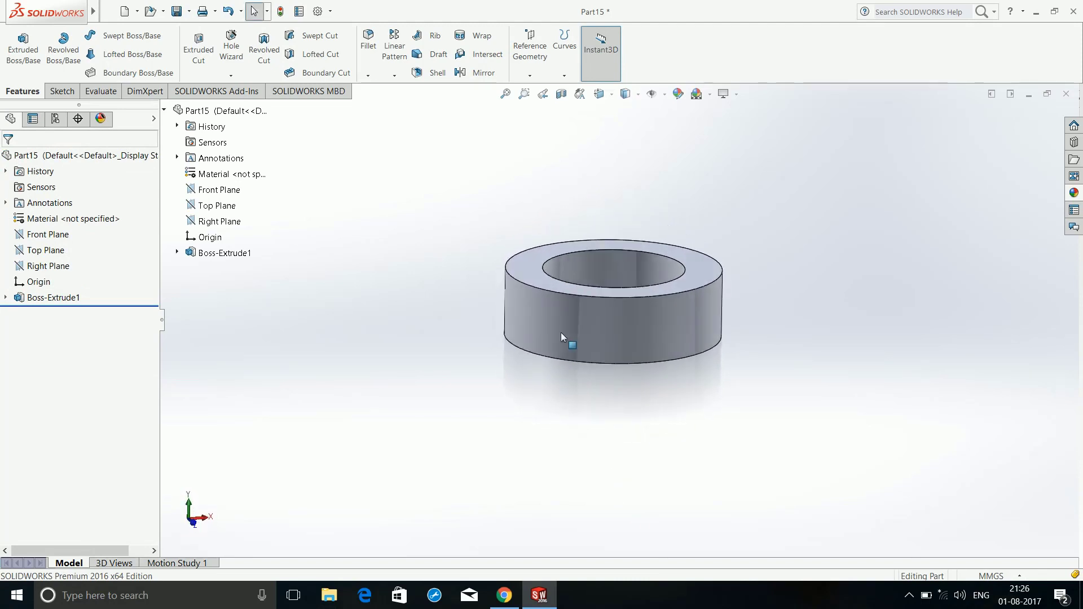
click(618, 336)
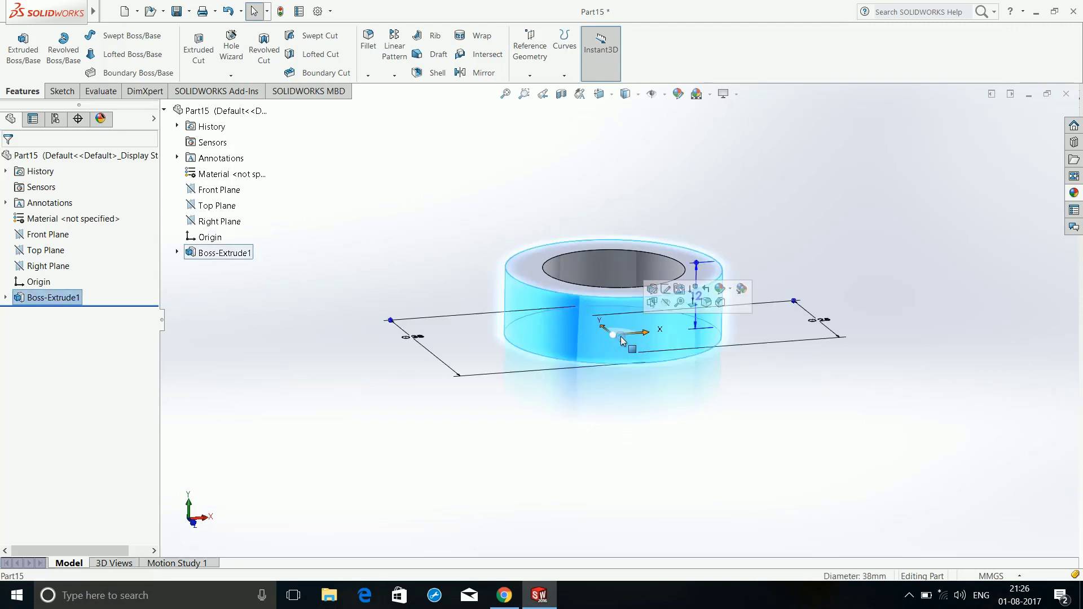
click(639, 430)
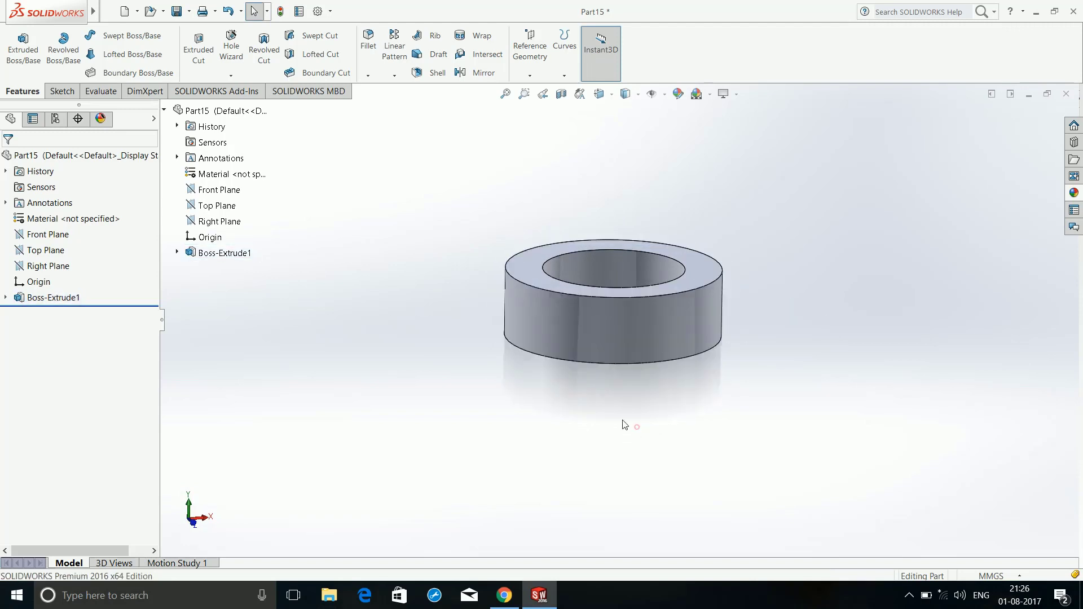
click(63, 244)
click(66, 233)
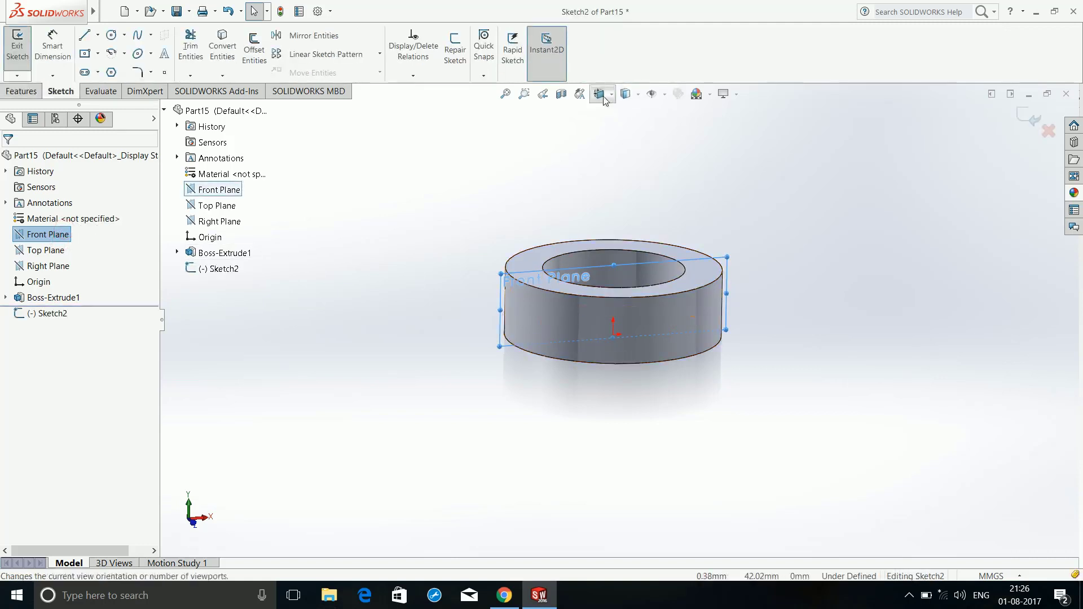
click(605, 95)
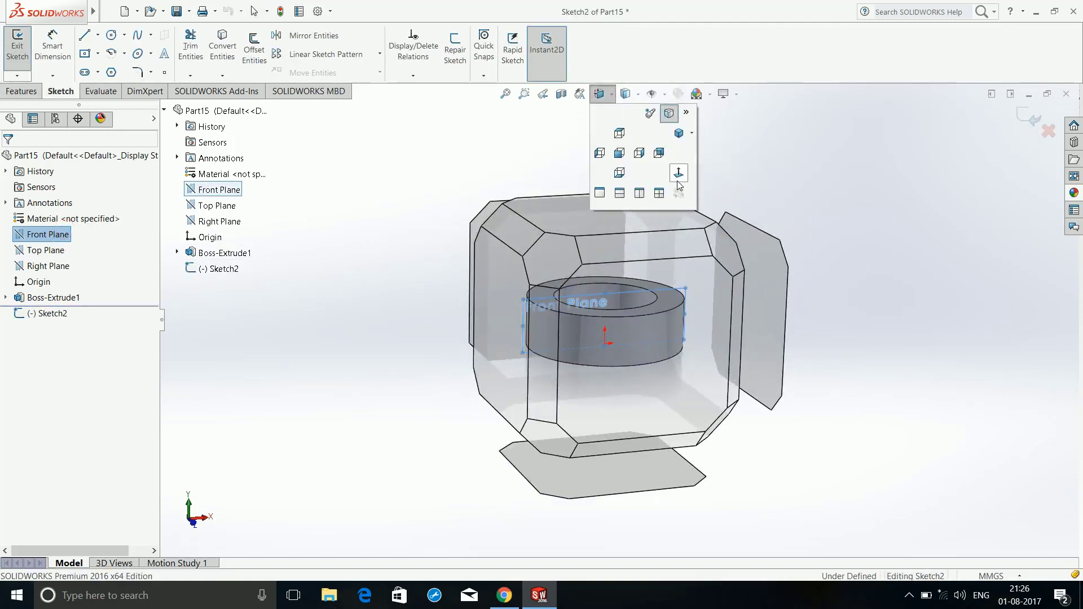
click(678, 180)
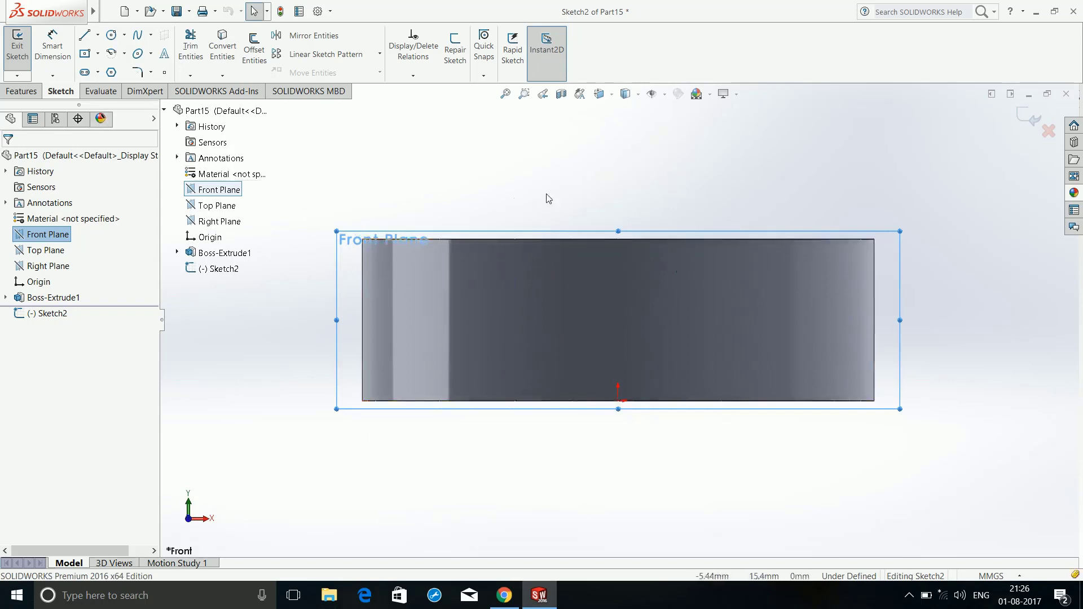
click(547, 198)
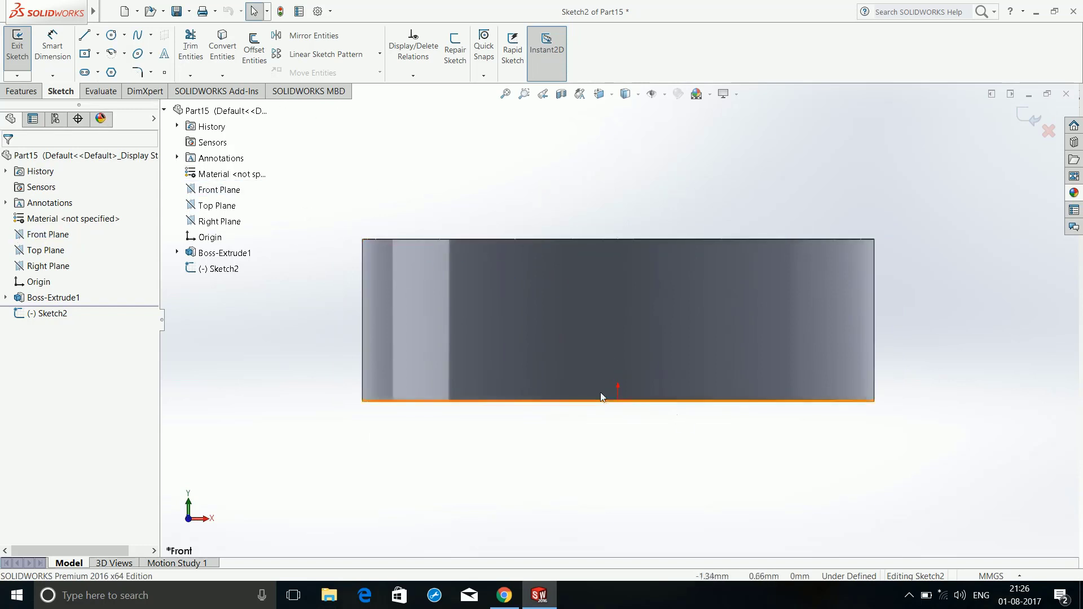
Draw a circle above the origin on the front sketch and dimension it Ø6 mm
click(111, 36)
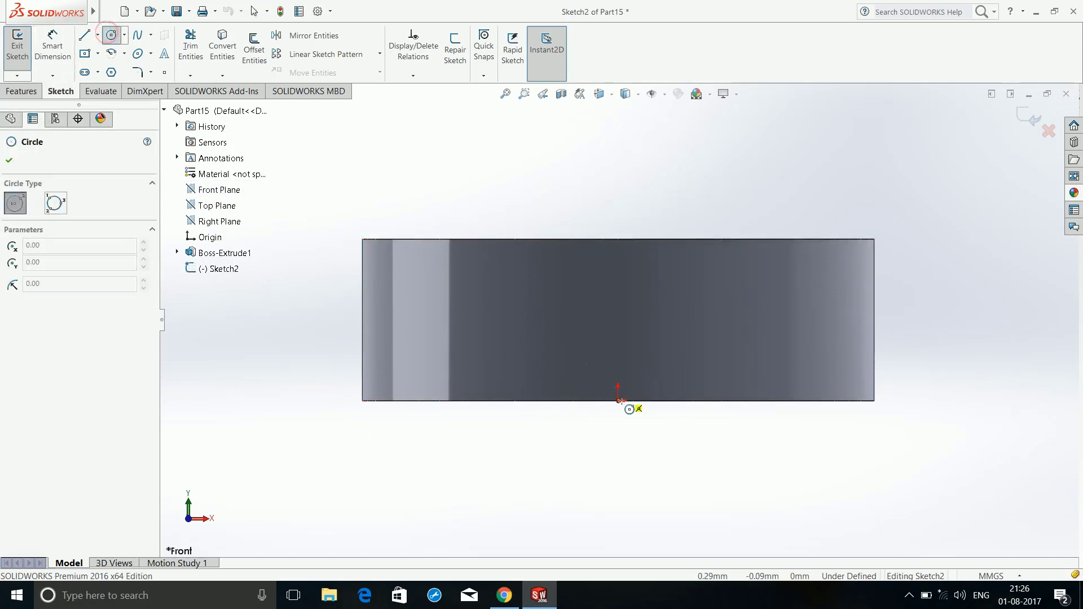
click(619, 322)
click(640, 359)
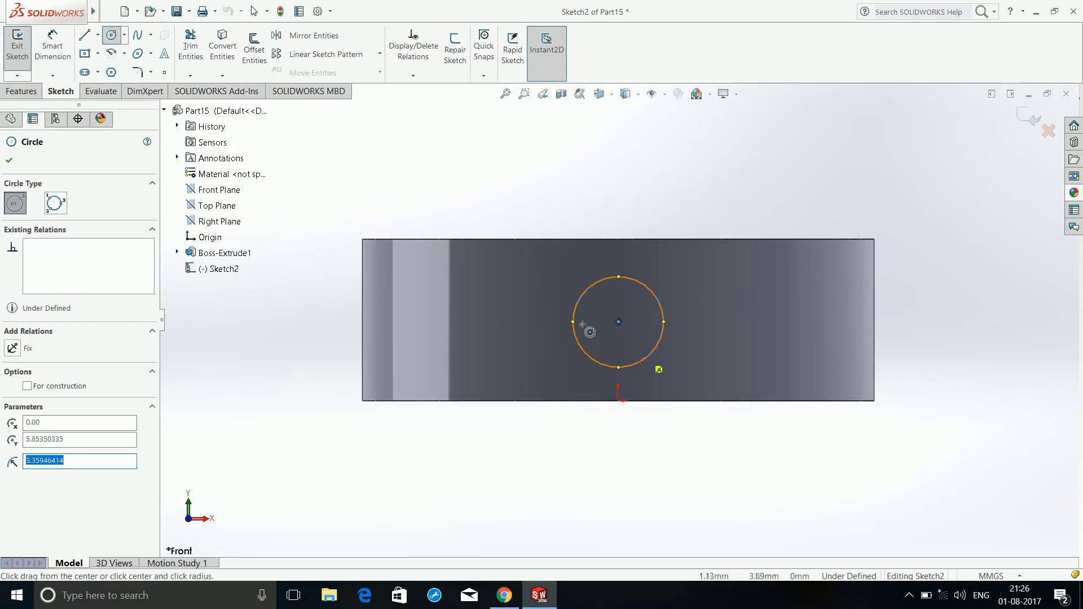
click(52, 45)
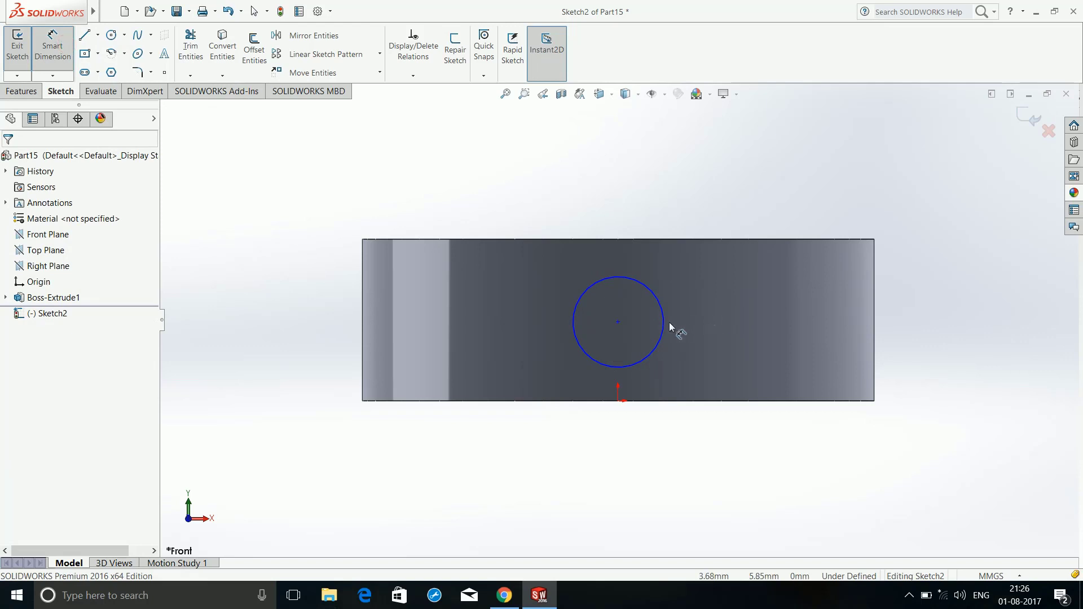
click(659, 269)
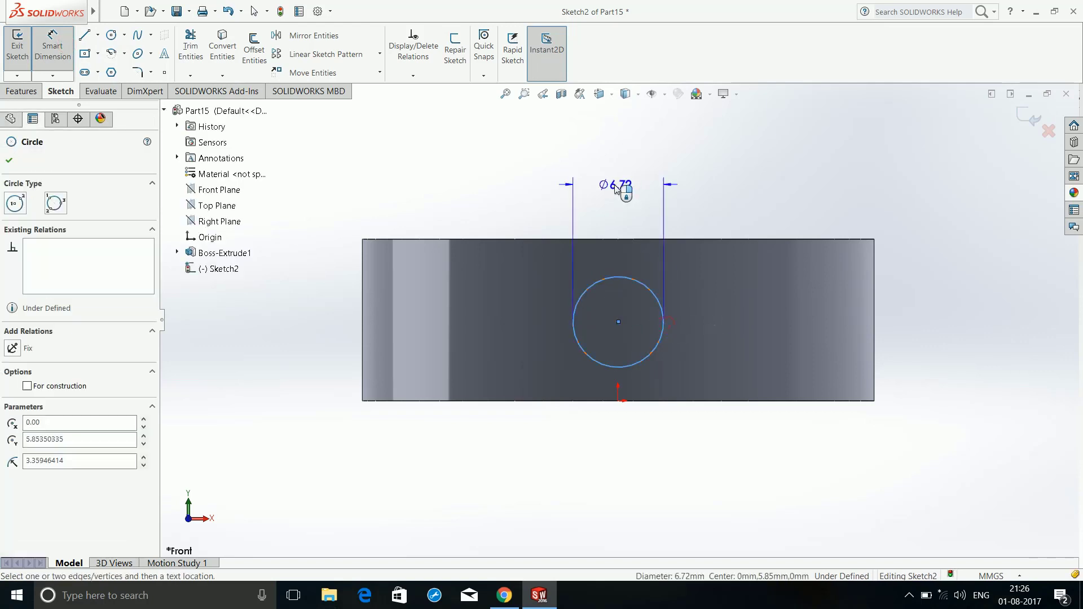
click(616, 188)
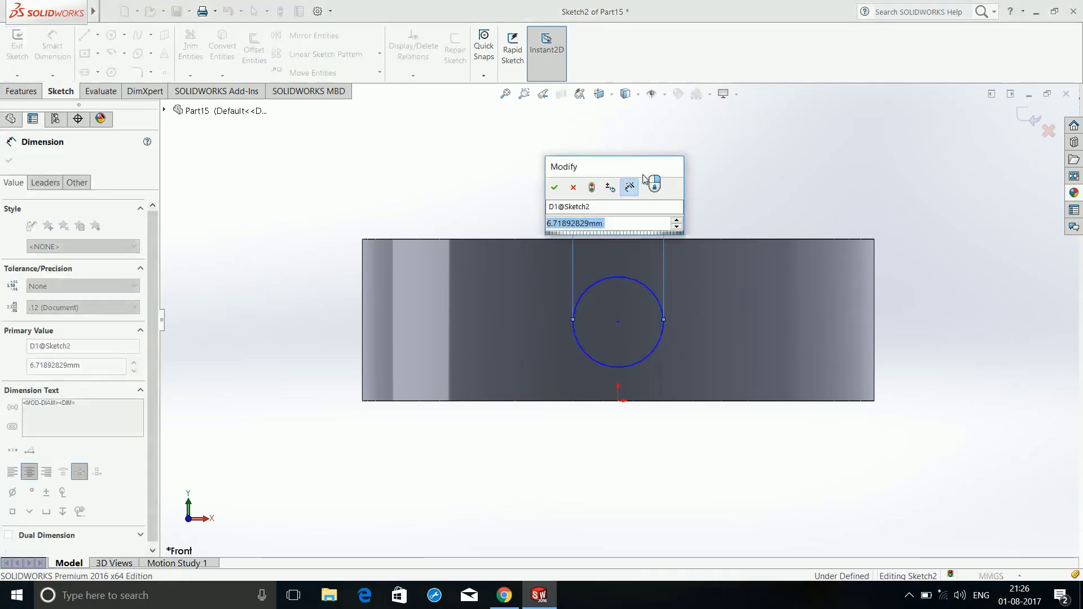
text(6mm)
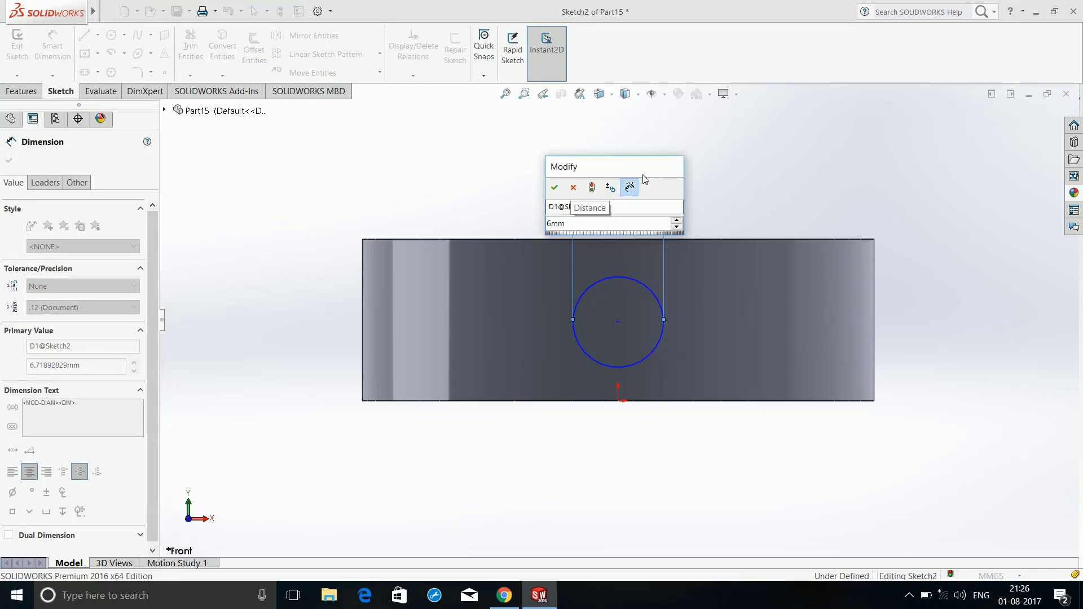
key(Return)
click(780, 199)
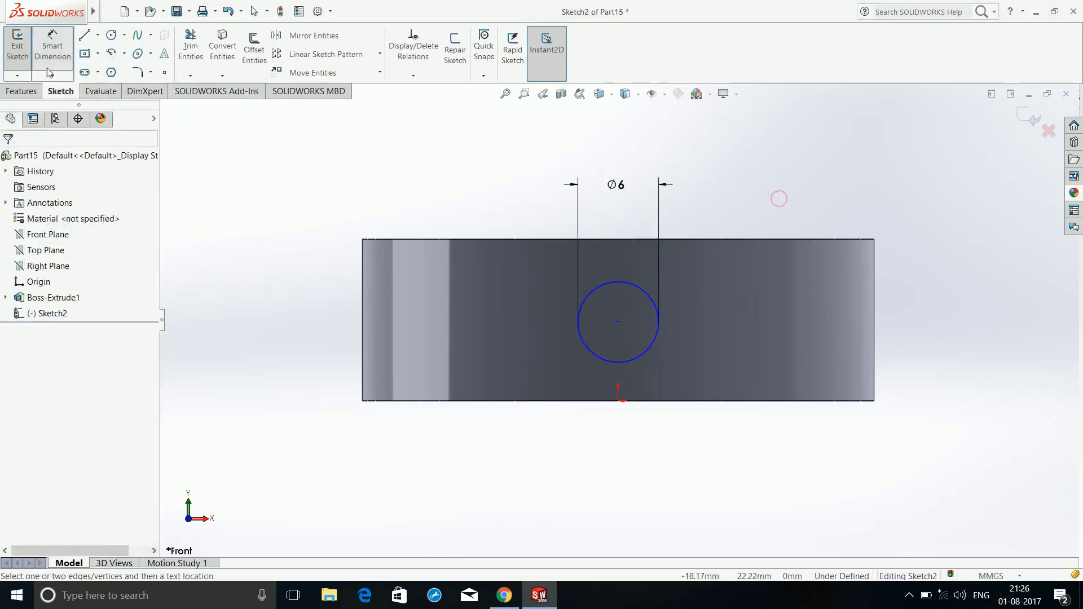
Convert the ring's top, left, bottom and right outline edges into Sketch2
click(49, 62)
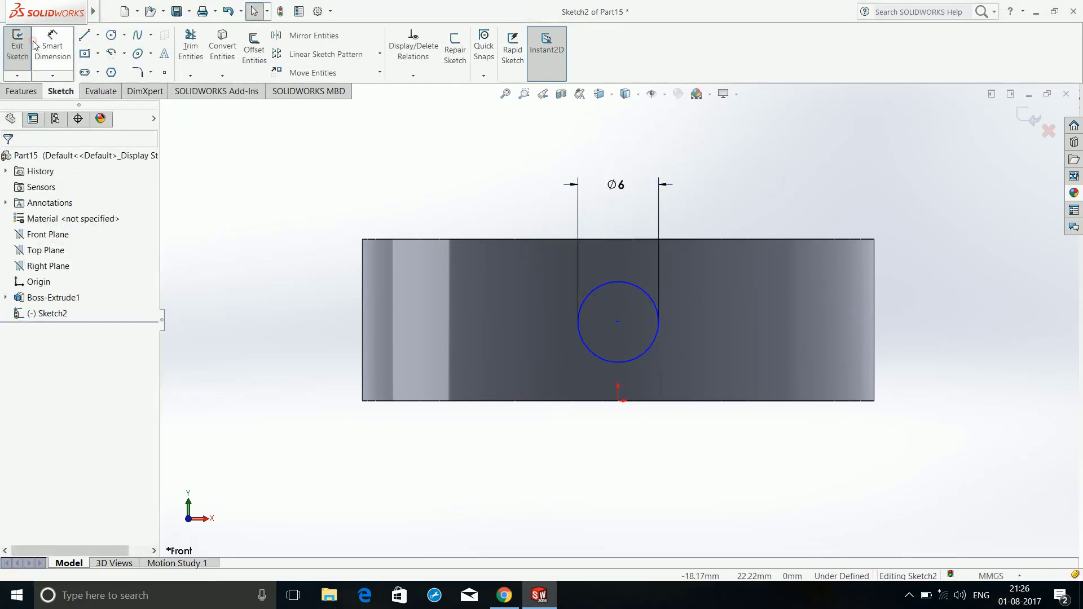
click(224, 50)
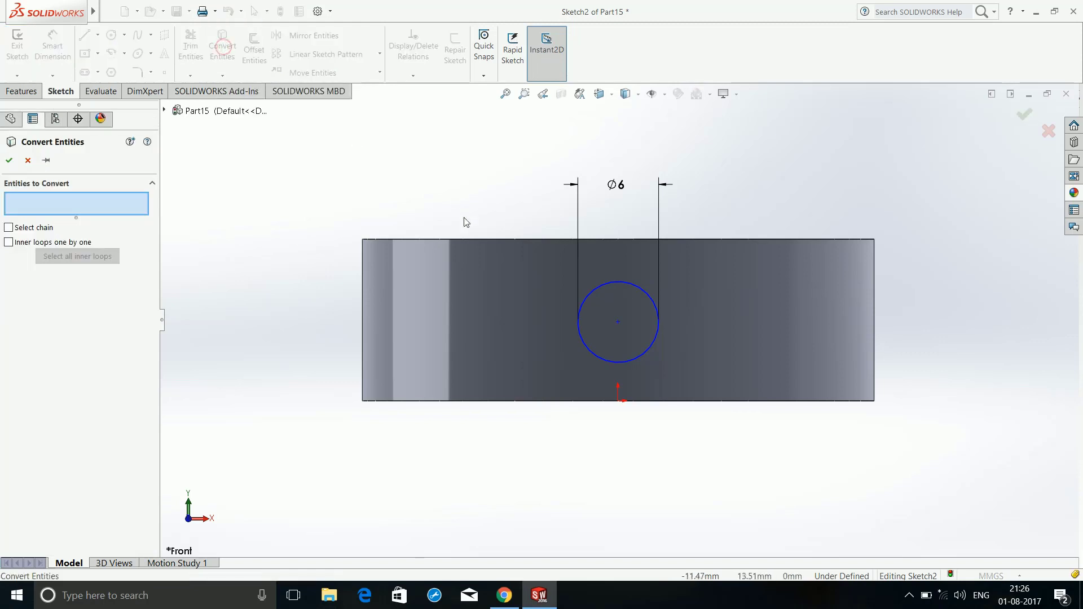
click(467, 239)
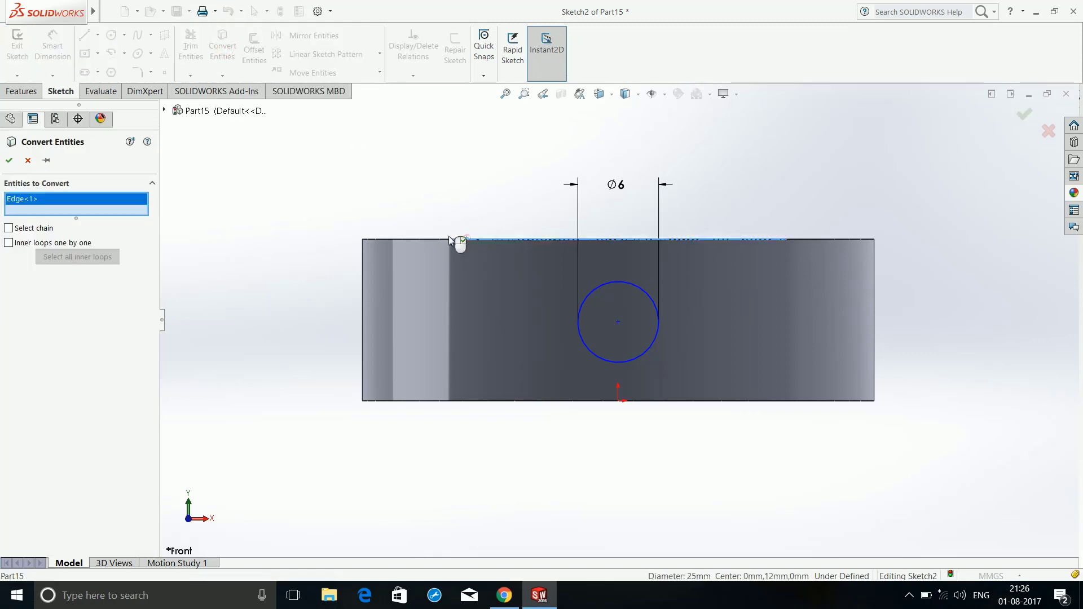
click(428, 239)
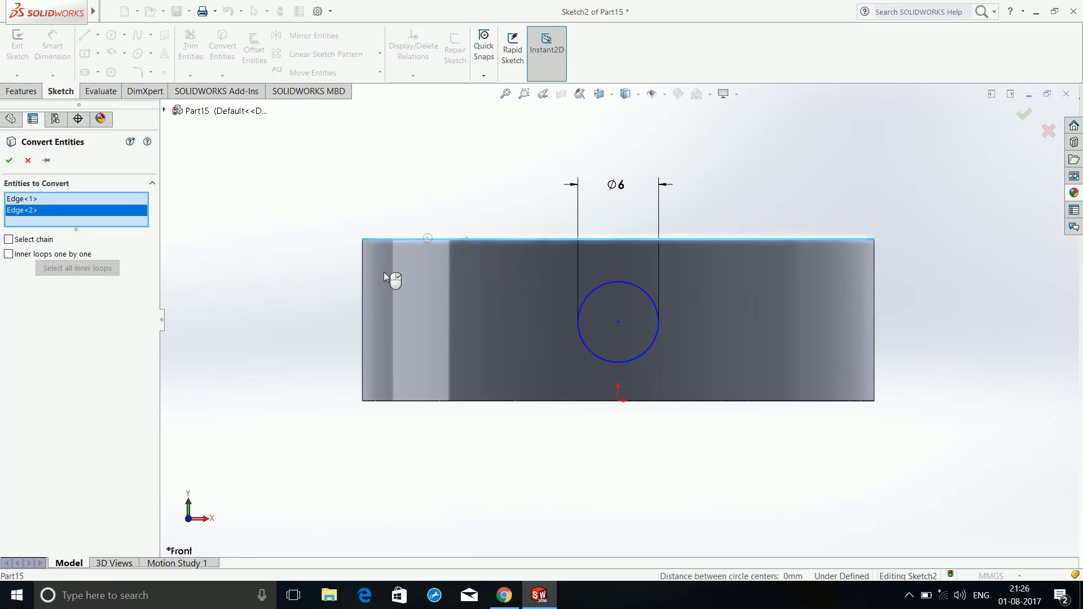
click(361, 307)
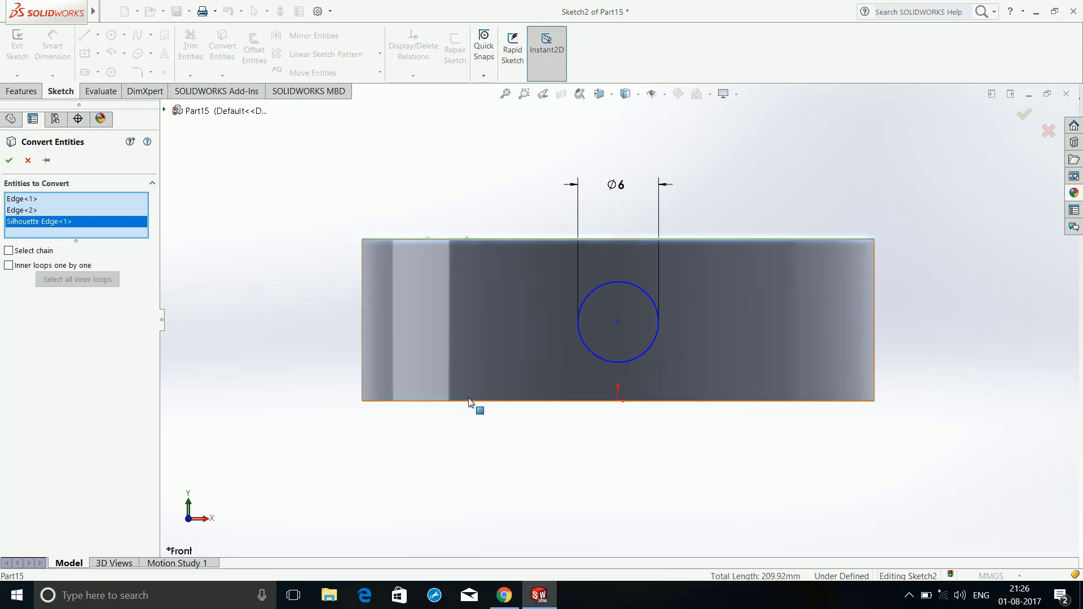
click(473, 401)
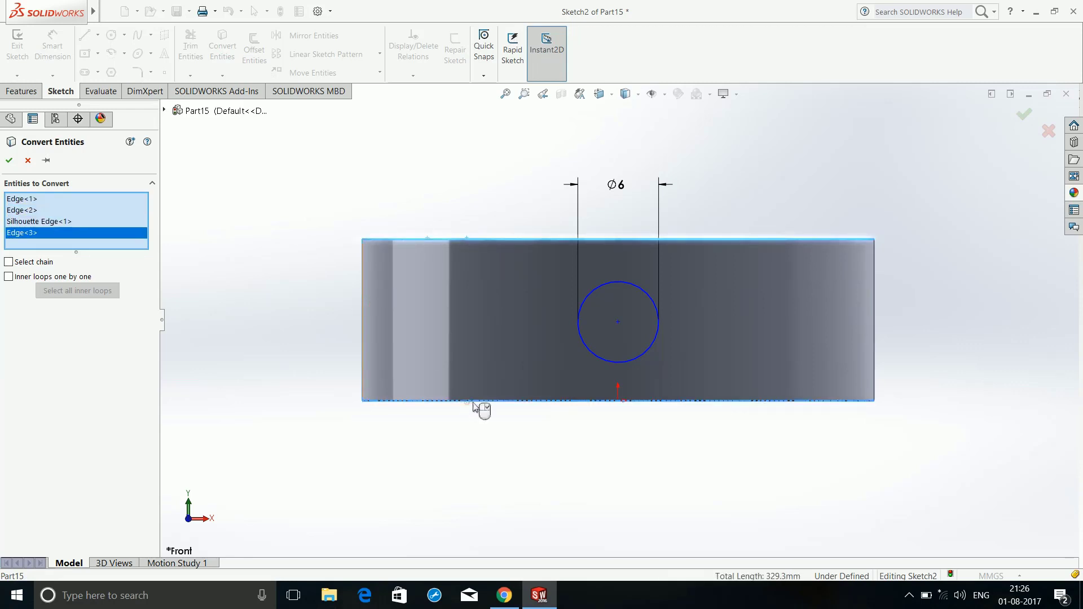
click(872, 367)
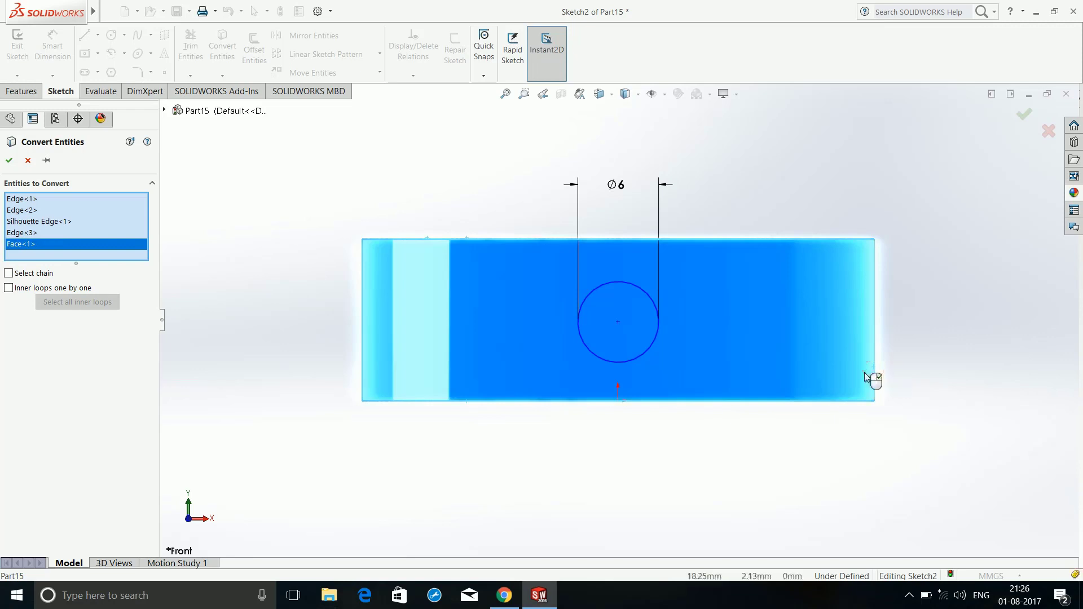
click(865, 375)
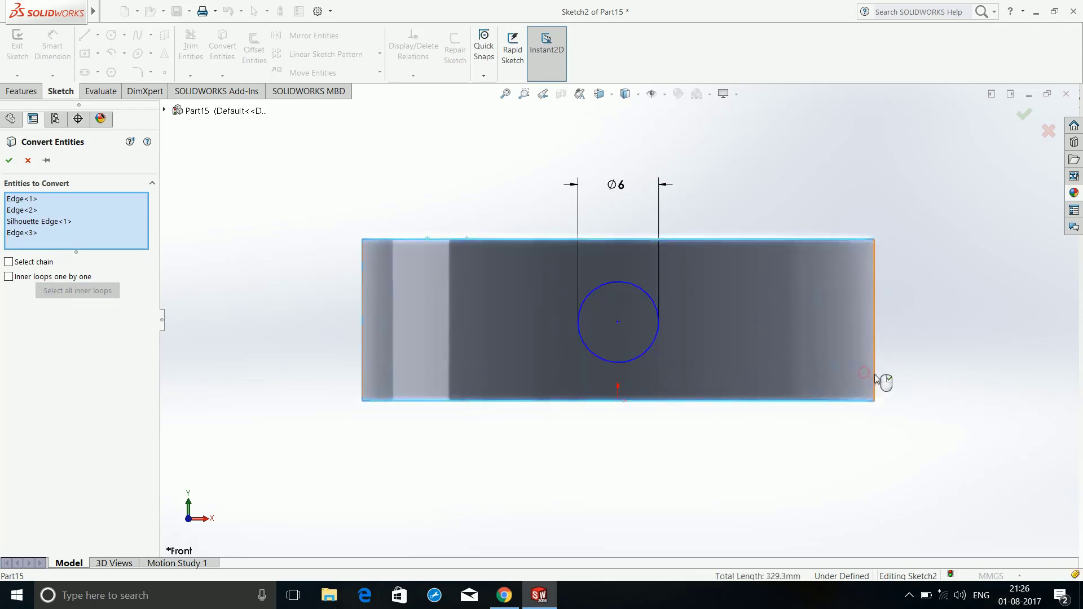
click(8, 165)
mouse_move(253, 235)
middle_down()
mouse_move(277, 281)
mouse_move(262, 235)
middle_up()
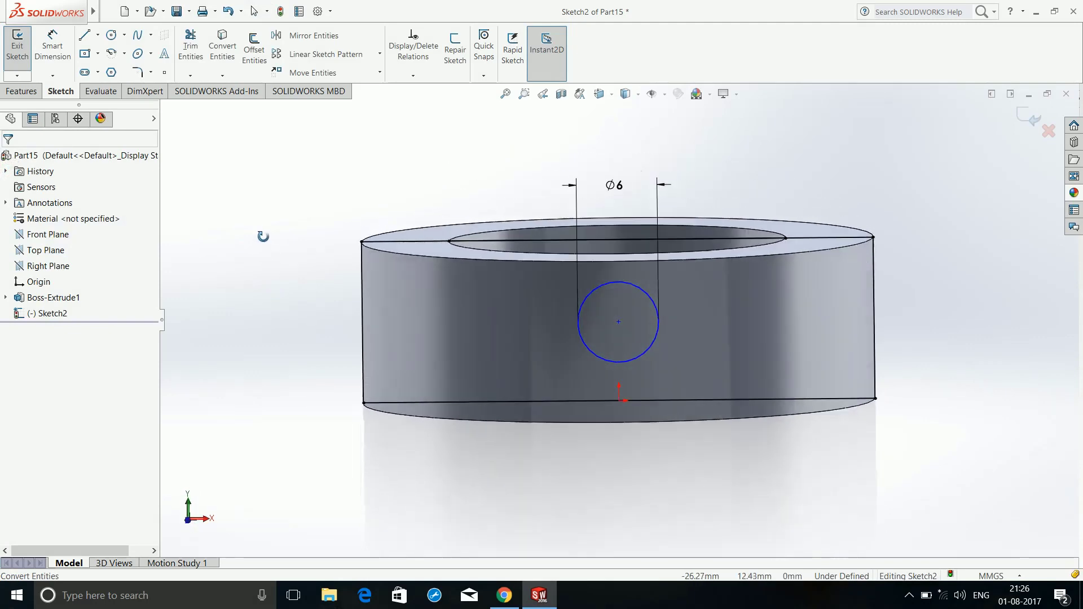
Turn the view back to face the front sketch straight on
click(625, 93)
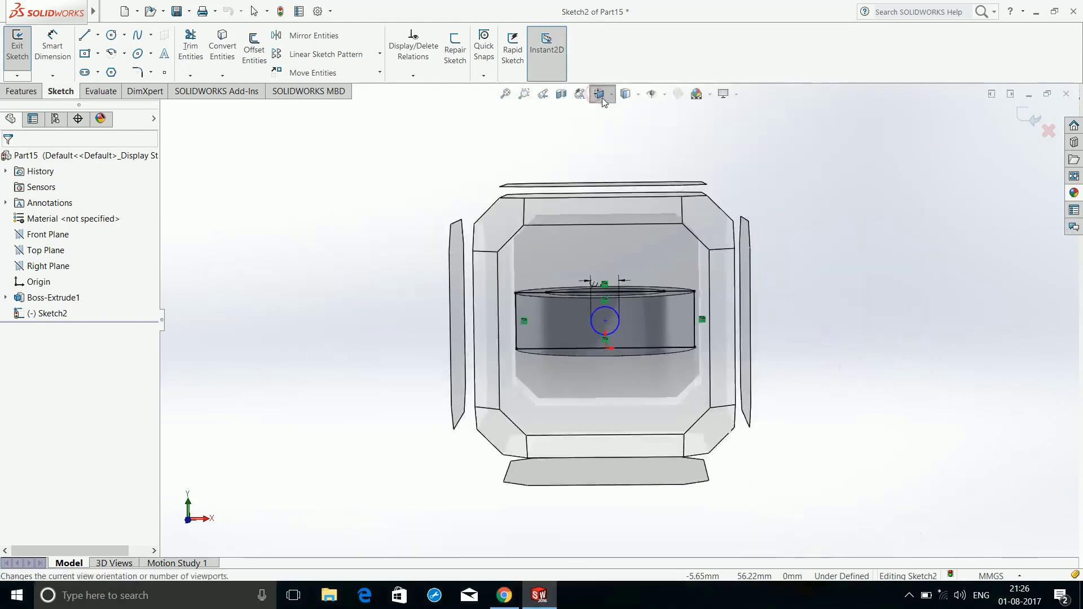
click(601, 97)
click(673, 172)
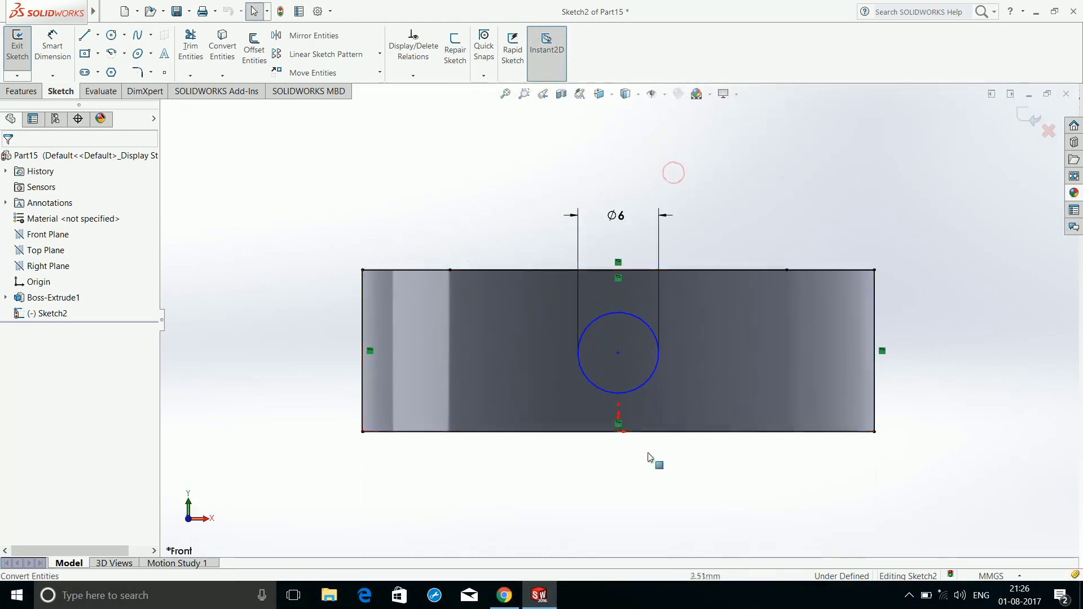
Dimension the circle centre 6 mm above the ring's bottom edge
click(53, 43)
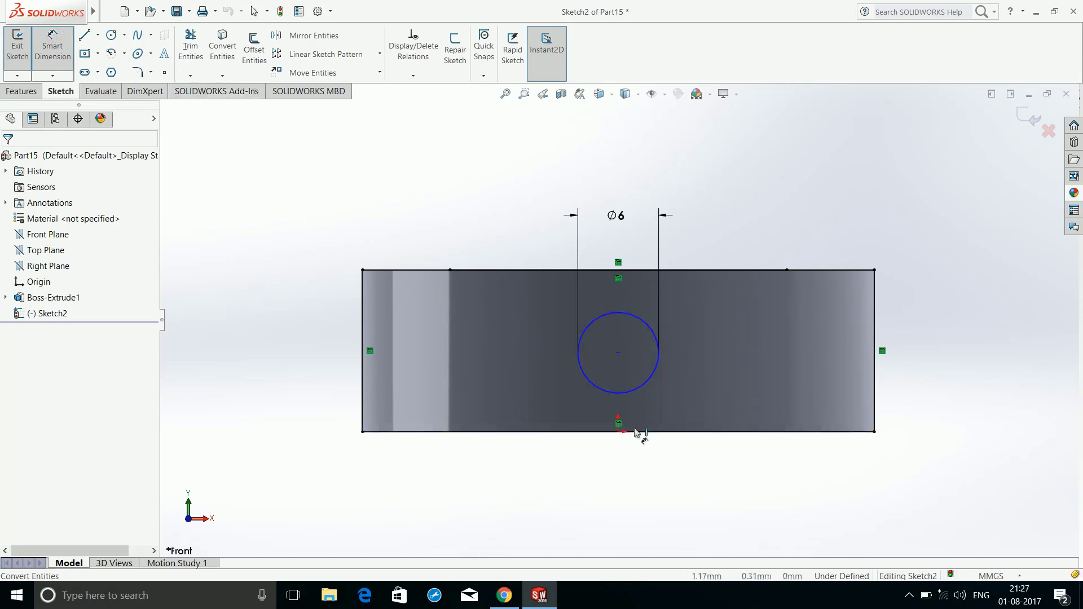
click(636, 432)
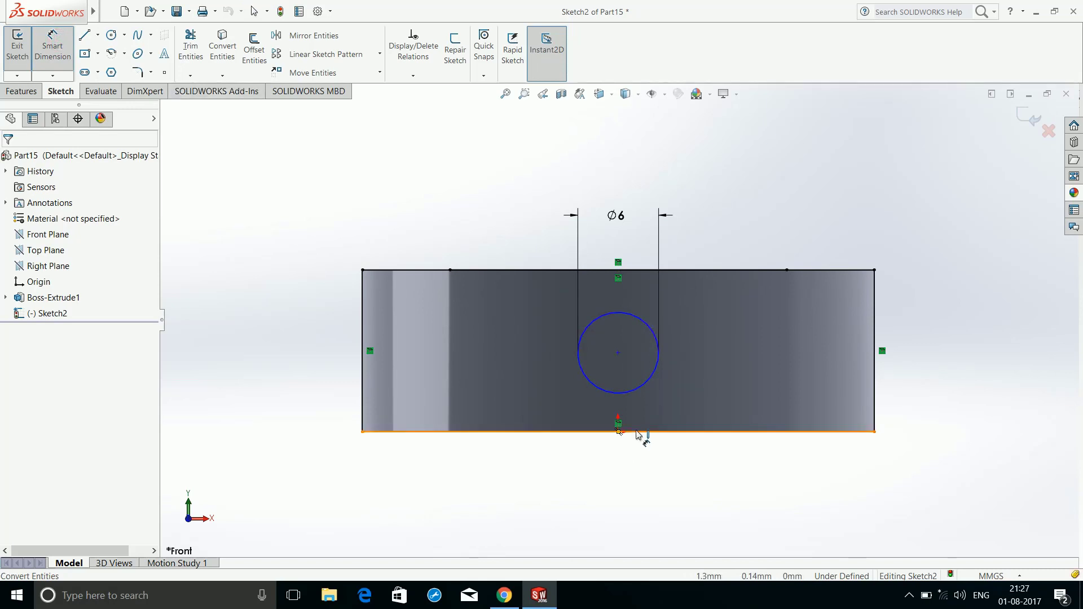
click(619, 354)
click(953, 387)
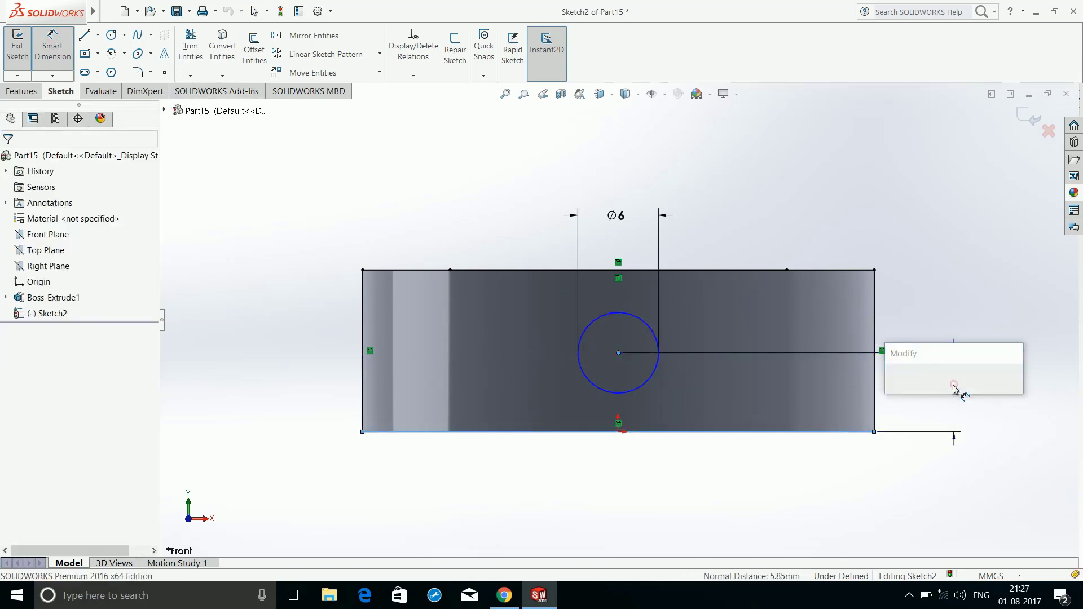
text(6)
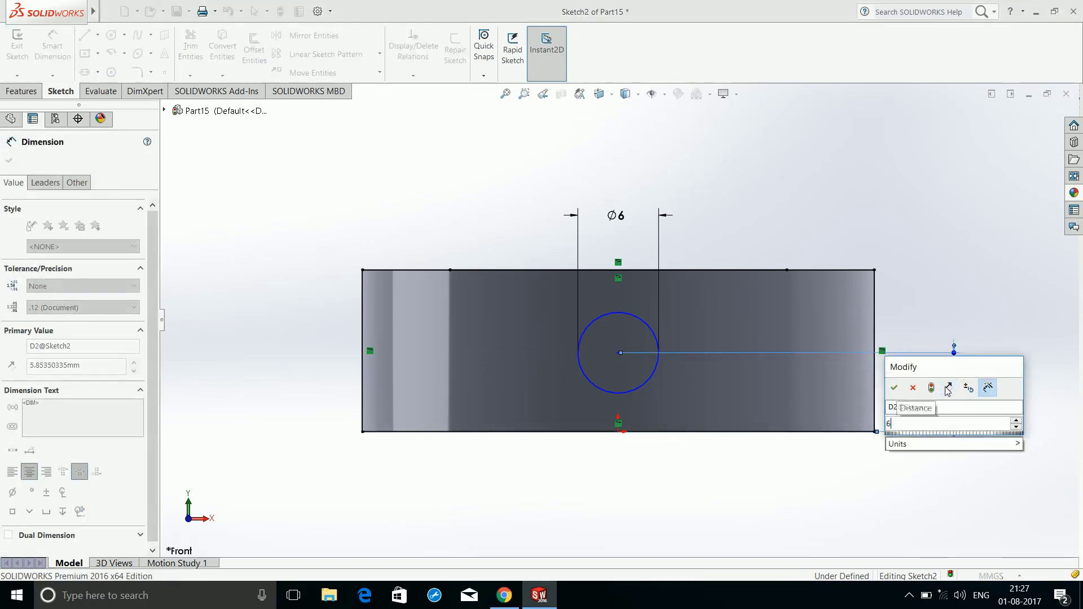
text(mm)
key(Return)
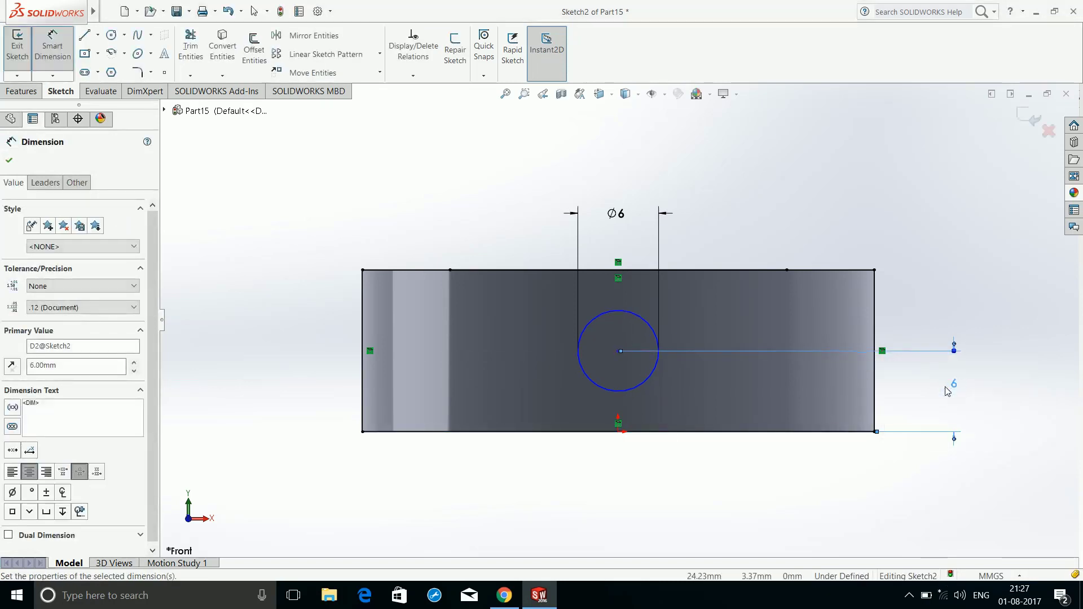
Dimension the circle centre 19 mm from the left edge and exit the sketch
click(363, 395)
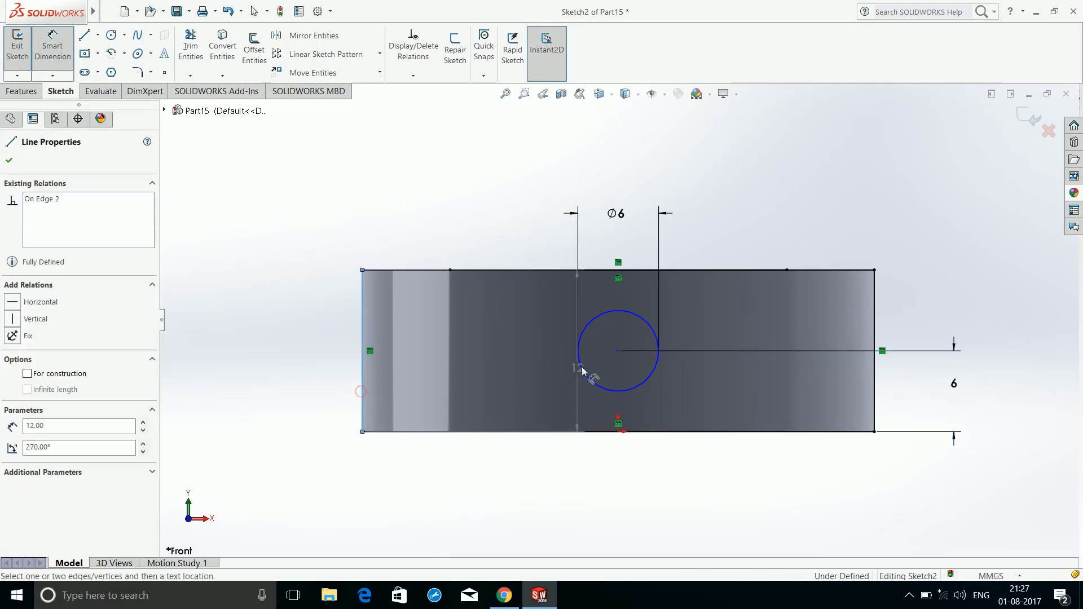
click(619, 352)
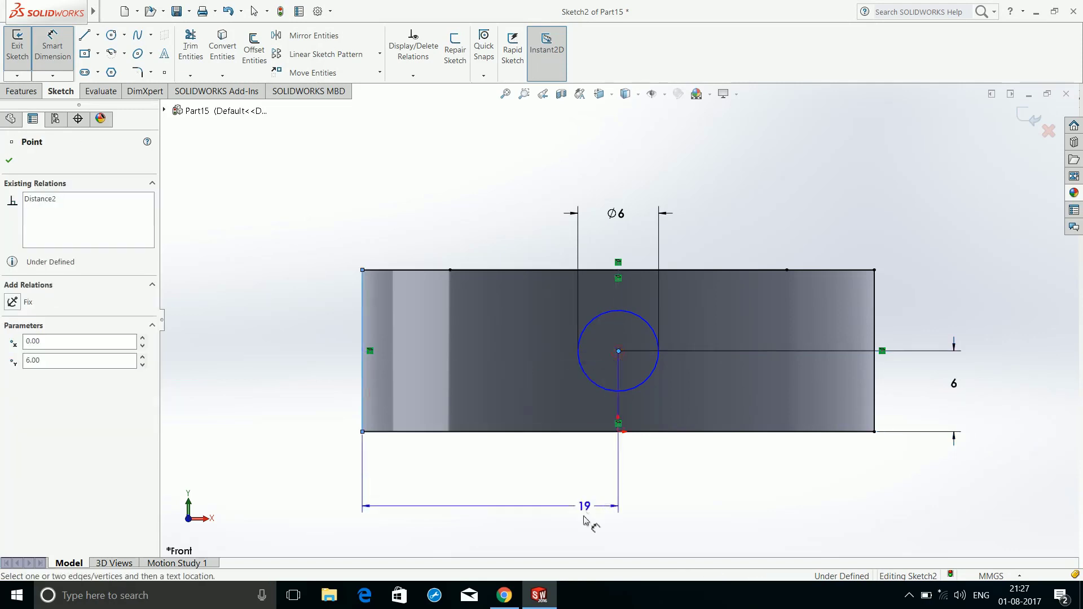
click(533, 552)
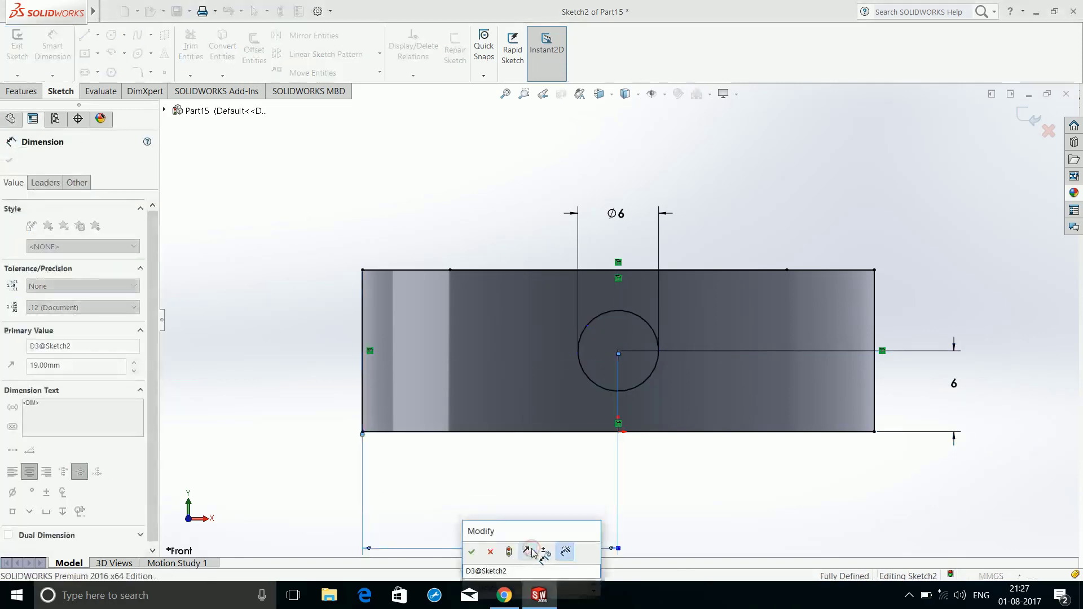
click(472, 552)
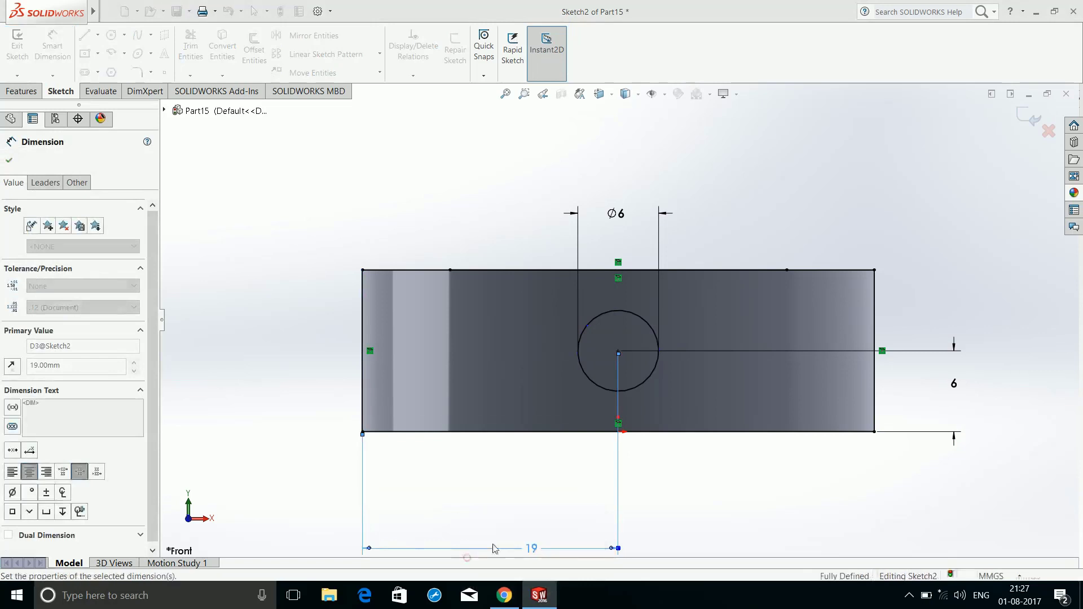
click(1020, 123)
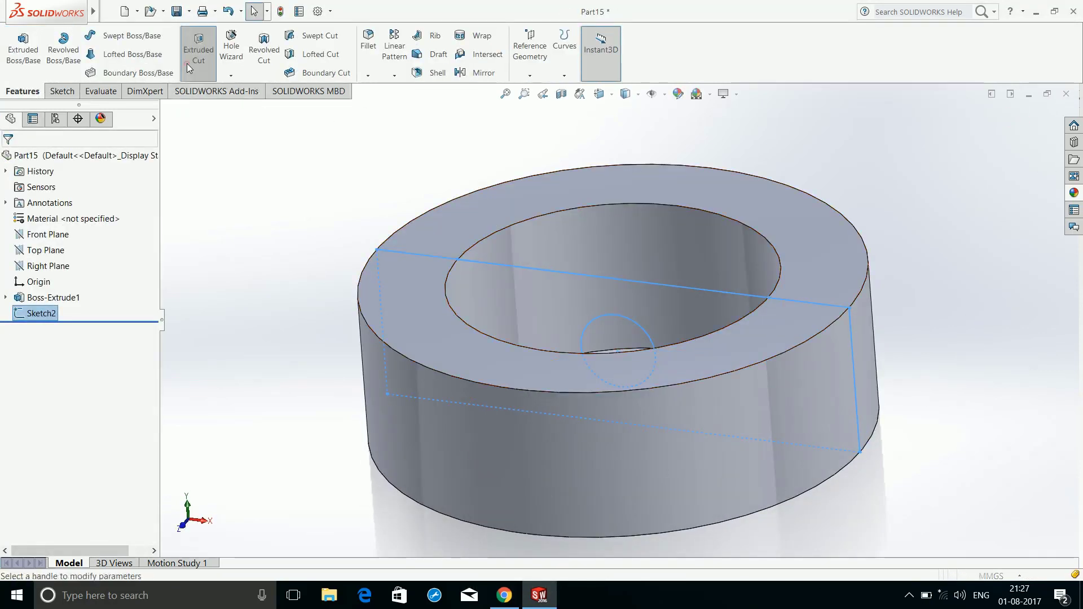
Start an Extruded Cut using the Ø6 circle as the cut contour
click(188, 64)
scroll(645, 423, up, 3)
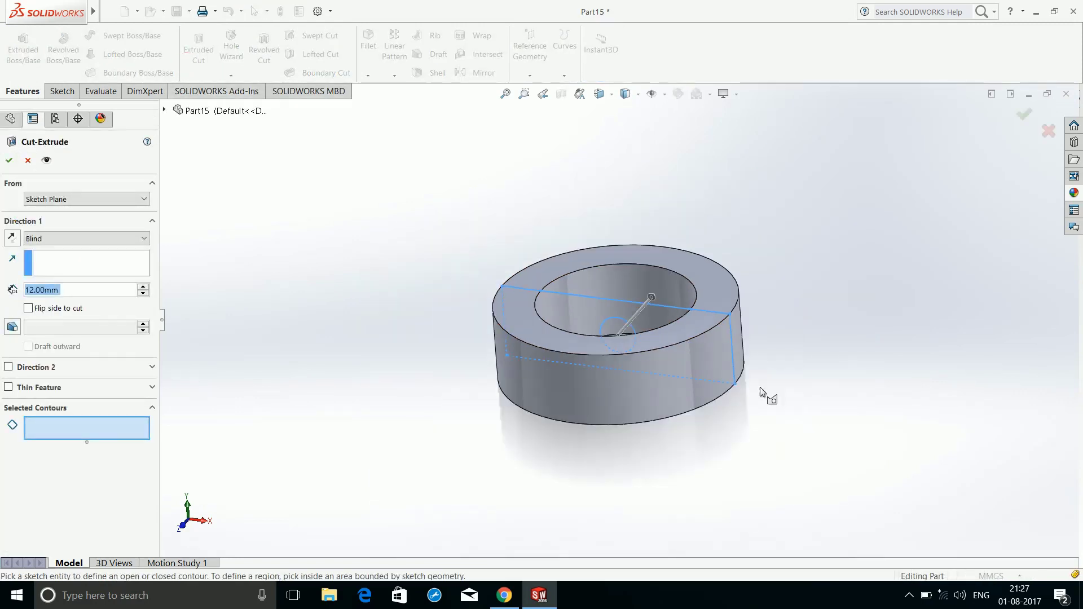
scroll(764, 394, up, 1)
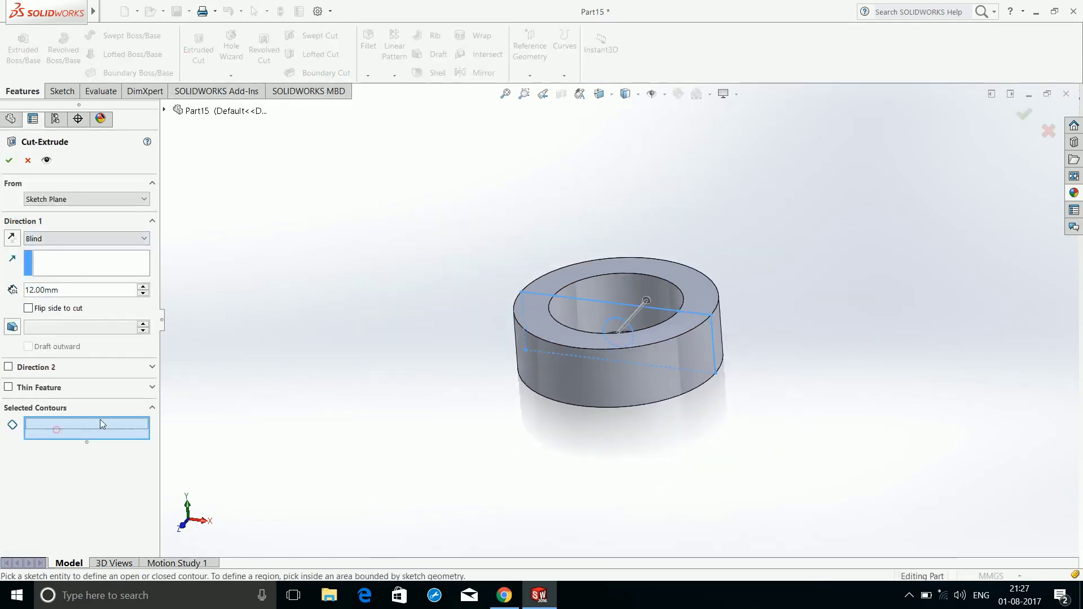
scroll(610, 361, down, 2)
scroll(612, 358, down, 3)
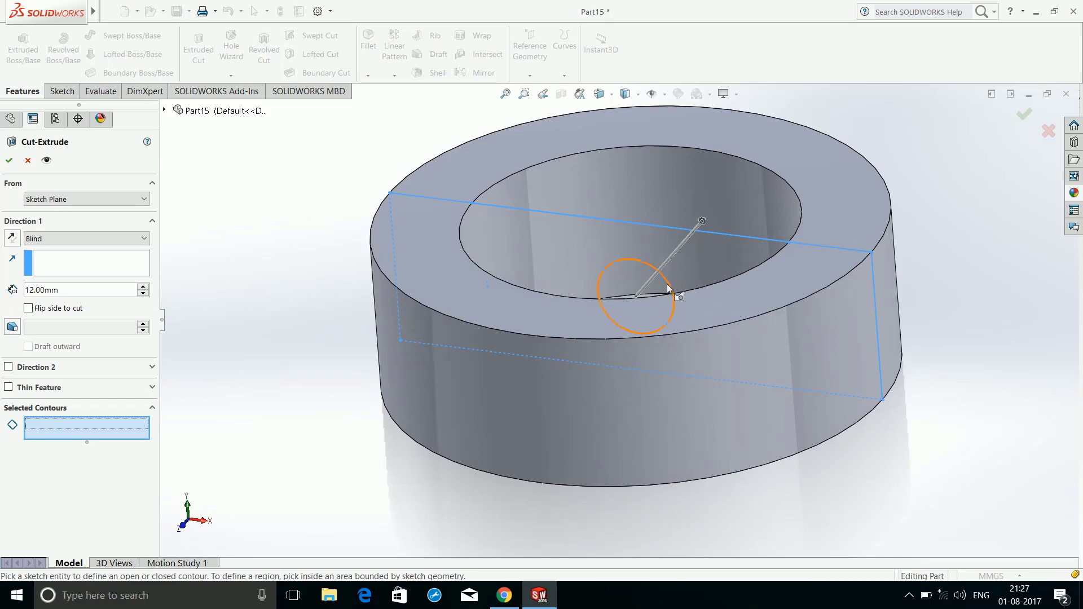
click(668, 289)
scroll(789, 339, up, 3)
scroll(781, 310, up, 2)
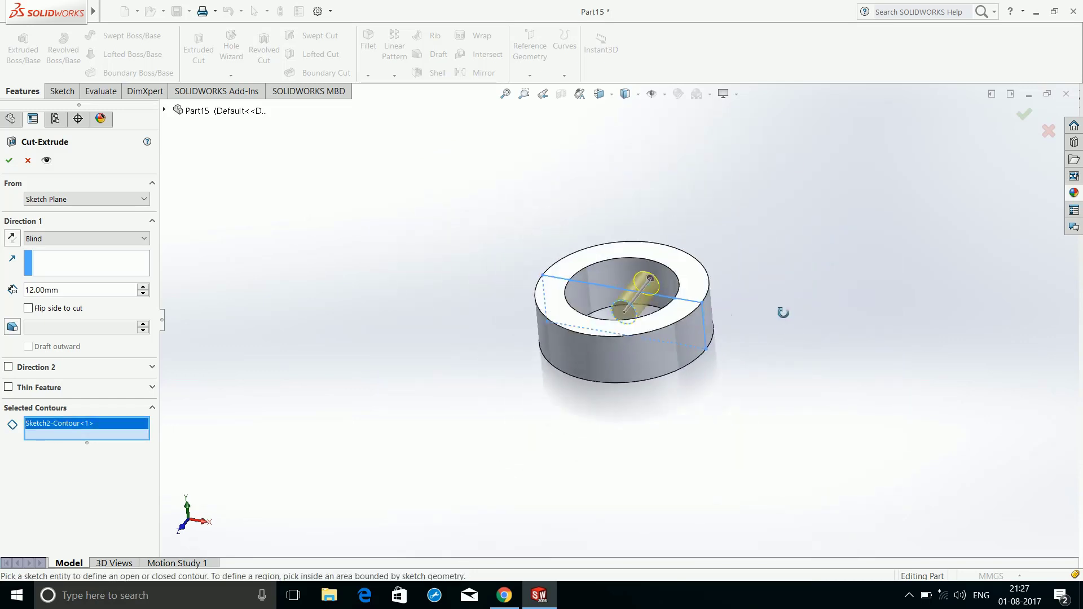
middle_drag(781, 310, 780, 347)
Set the cut to Through All - Both and accept it, boring the cross hole
click(79, 237)
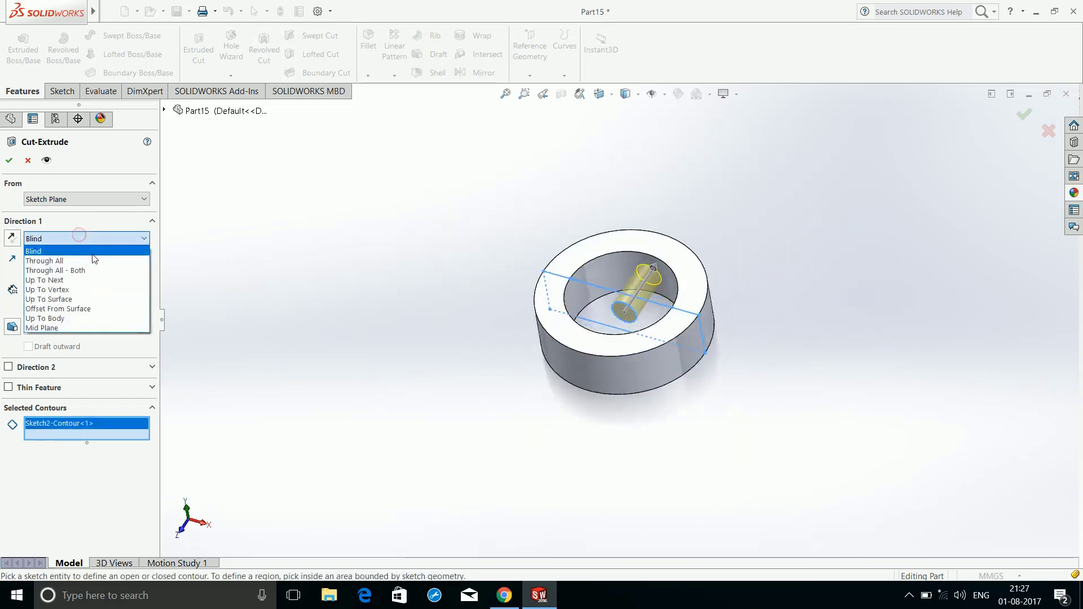
click(98, 272)
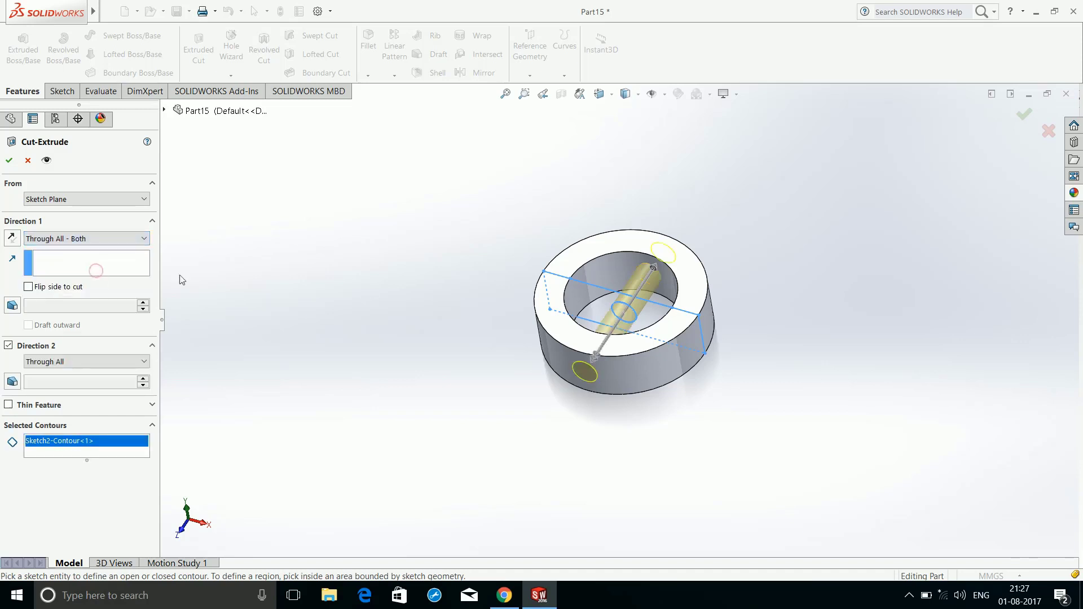
mouse_move(822, 335)
middle_down()
mouse_move(822, 394)
mouse_move(810, 334)
mouse_move(781, 290)
mouse_move(790, 293)
middle_up()
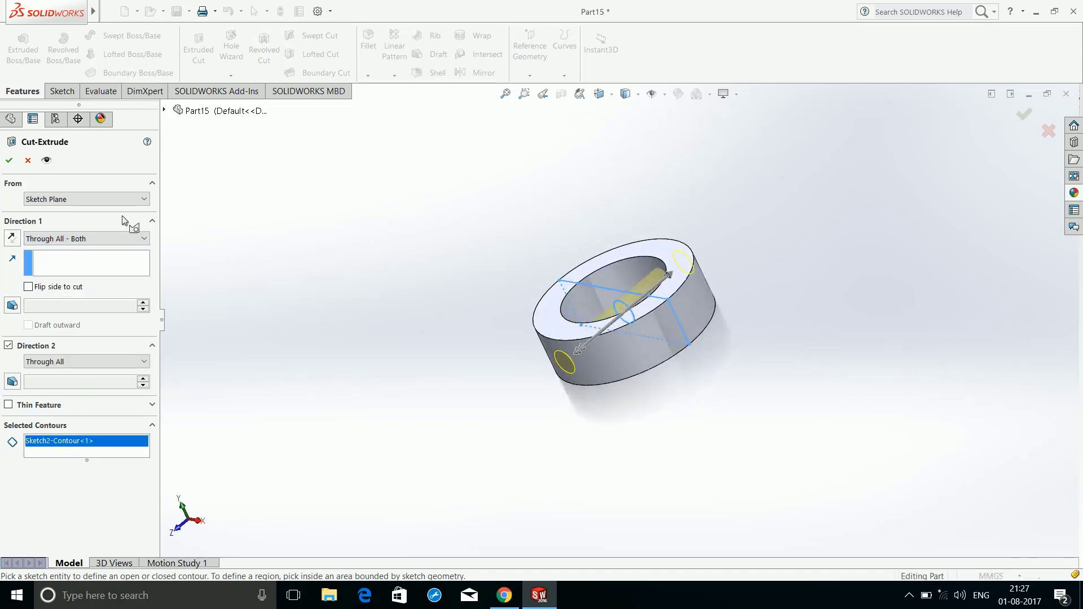
click(9, 160)
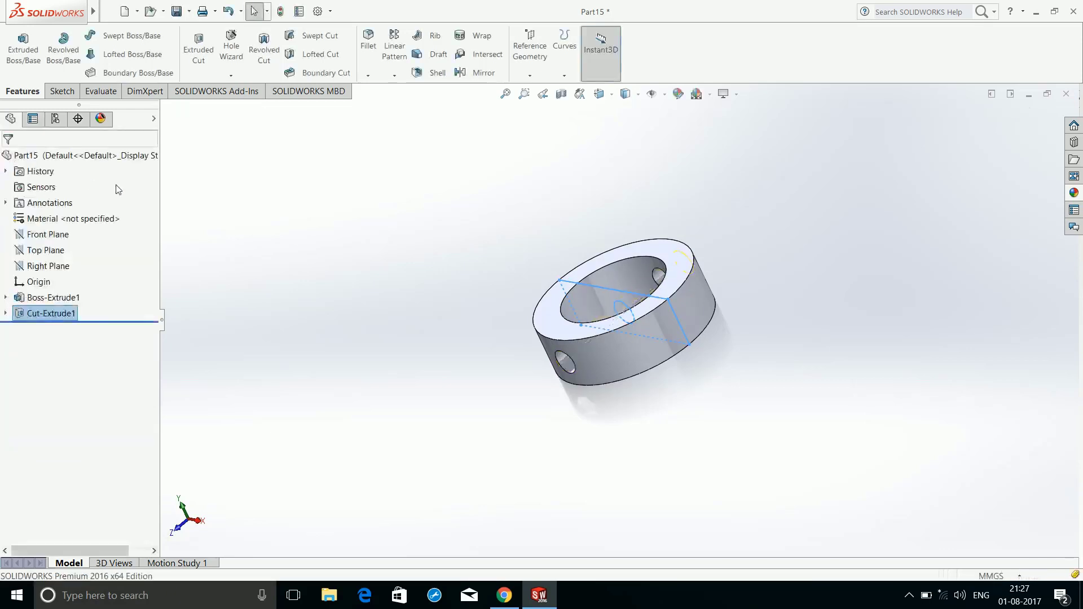
Save the finished ring part as Collar.SLDPRT in the Knuckle Joint folder
mouse_move(377, 258)
middle_down()
mouse_move(423, 343)
mouse_move(424, 234)
mouse_move(486, 438)
mouse_move(473, 296)
mouse_move(399, 329)
mouse_move(382, 203)
mouse_move(510, 455)
mouse_move(545, 330)
mouse_move(599, 365)
mouse_move(653, 440)
mouse_move(628, 382)
mouse_move(637, 453)
mouse_move(626, 429)
middle_up()
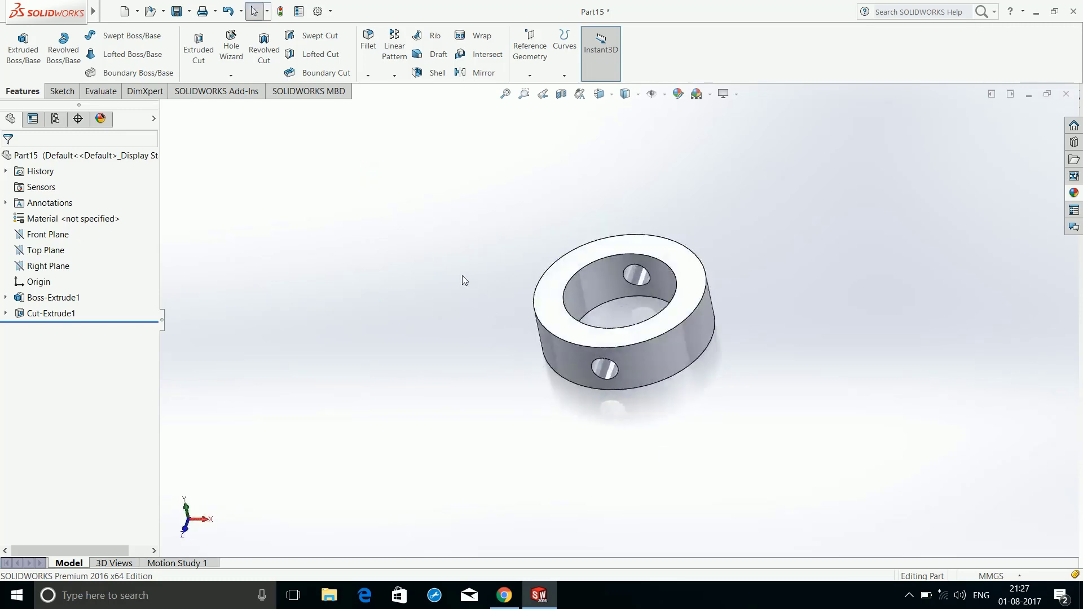
click(178, 17)
text(CO)
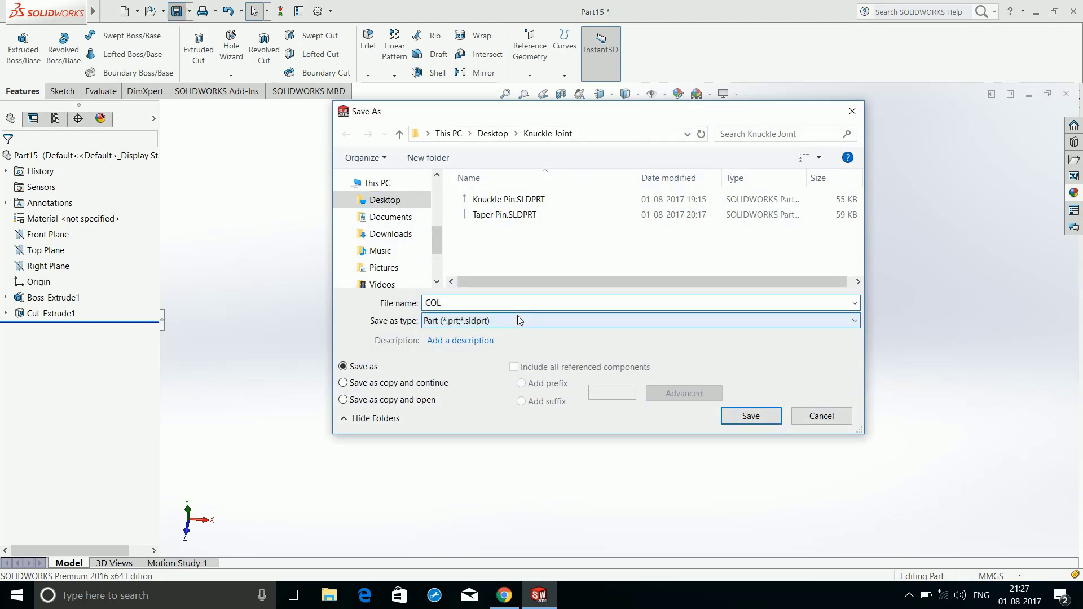
text(L)
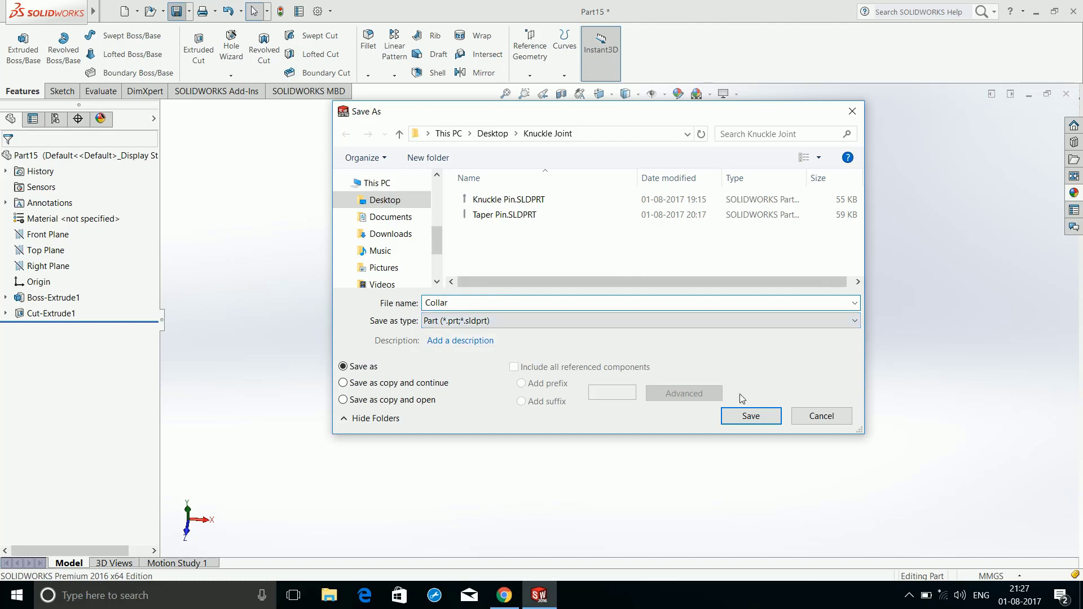
click(751, 417)
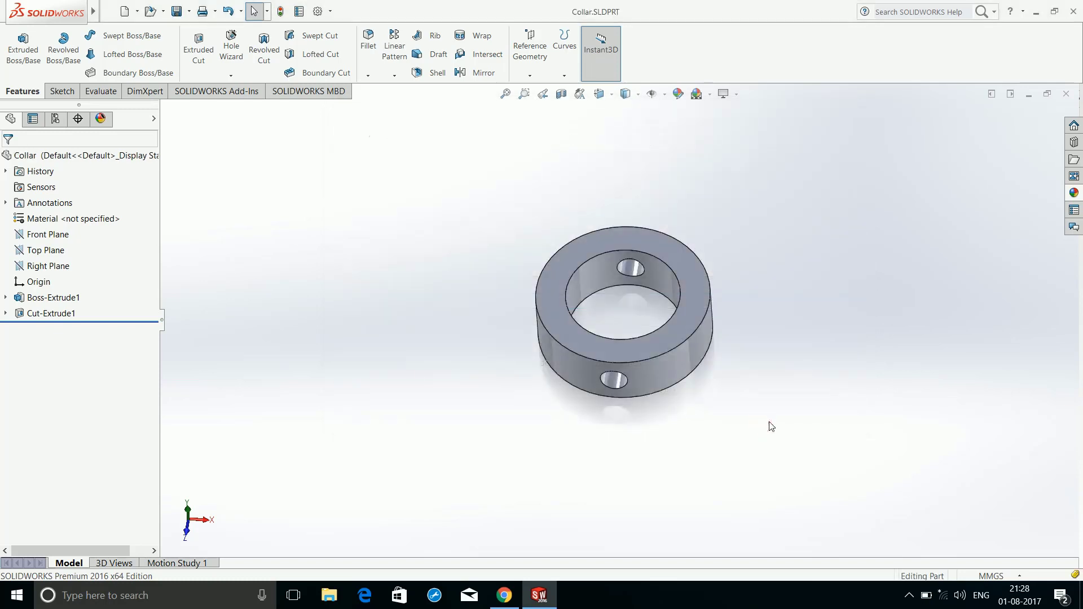
Orbit the saved collar to view the Ø6 cross hole, then reveal the hidden system tray icons
mouse_move(669, 422)
middle_down()
mouse_move(644, 390)
mouse_move(655, 354)
middle_up()
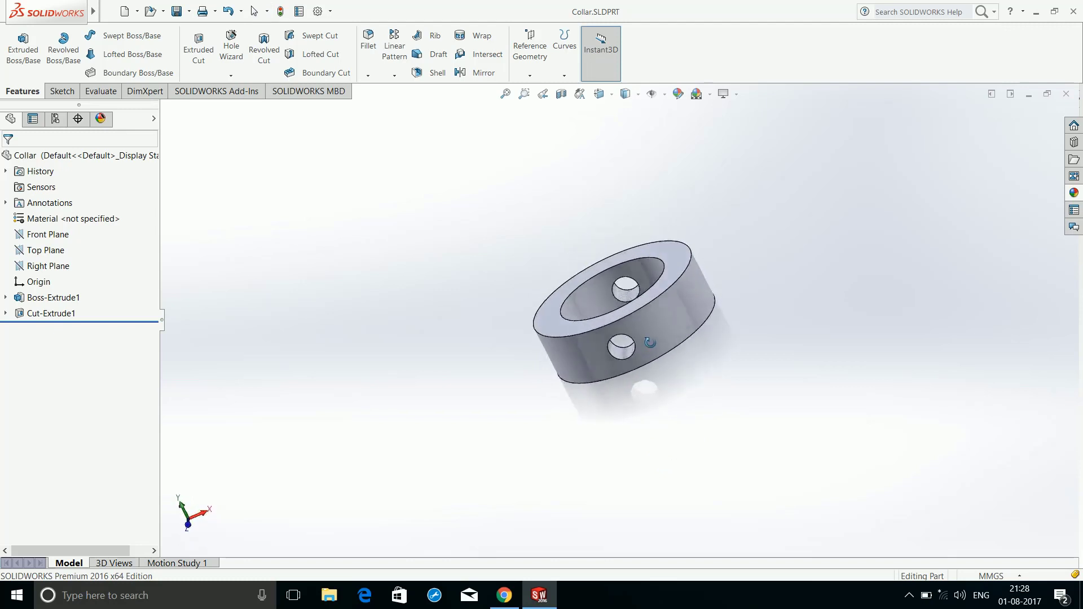
drag(692, 399, 720, 375)
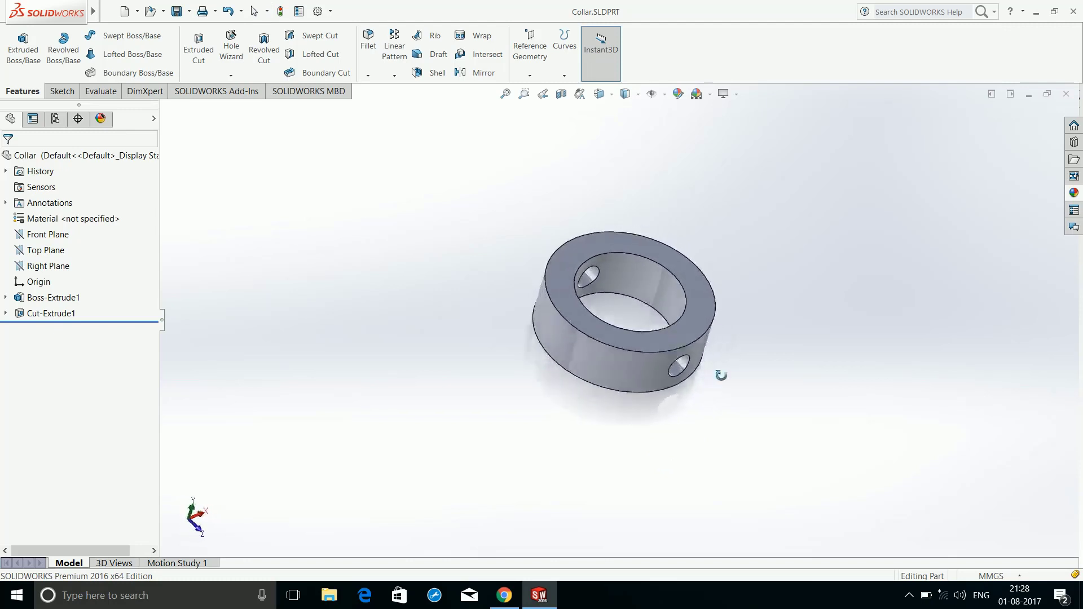
key(Escape)
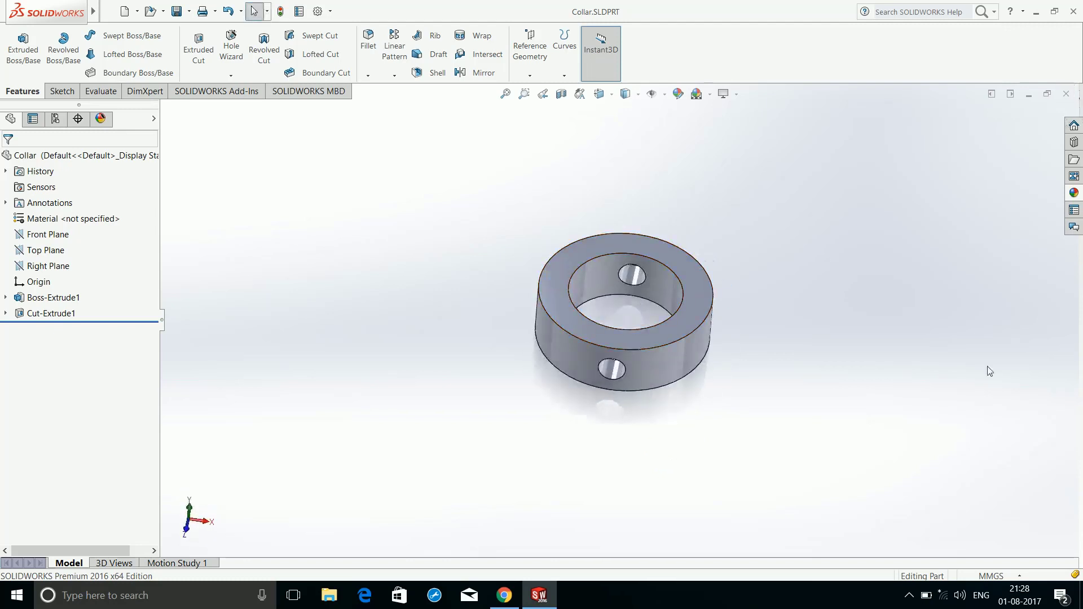
click(910, 596)
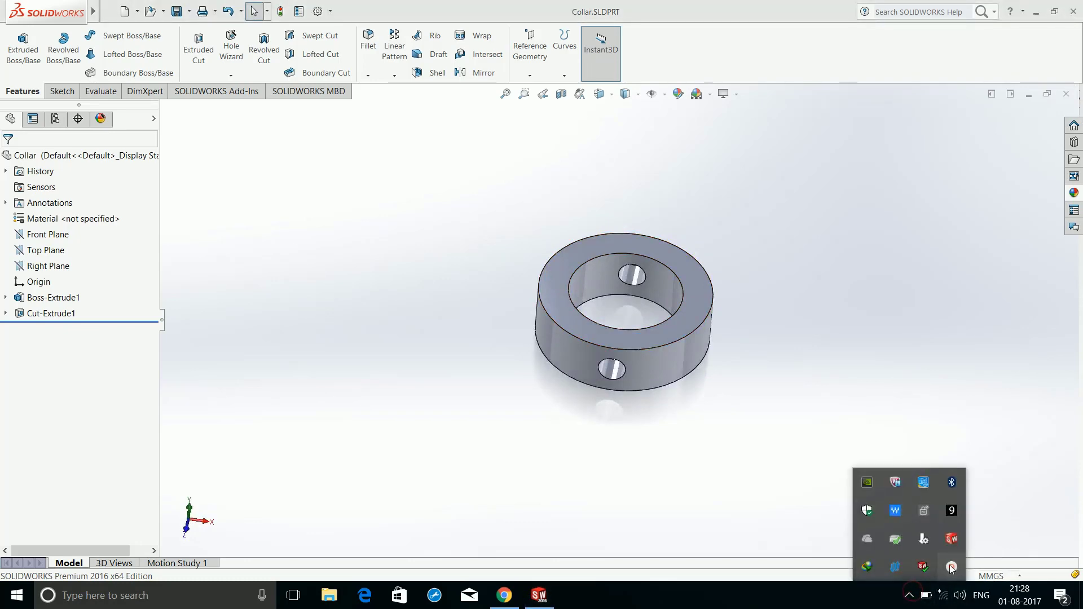